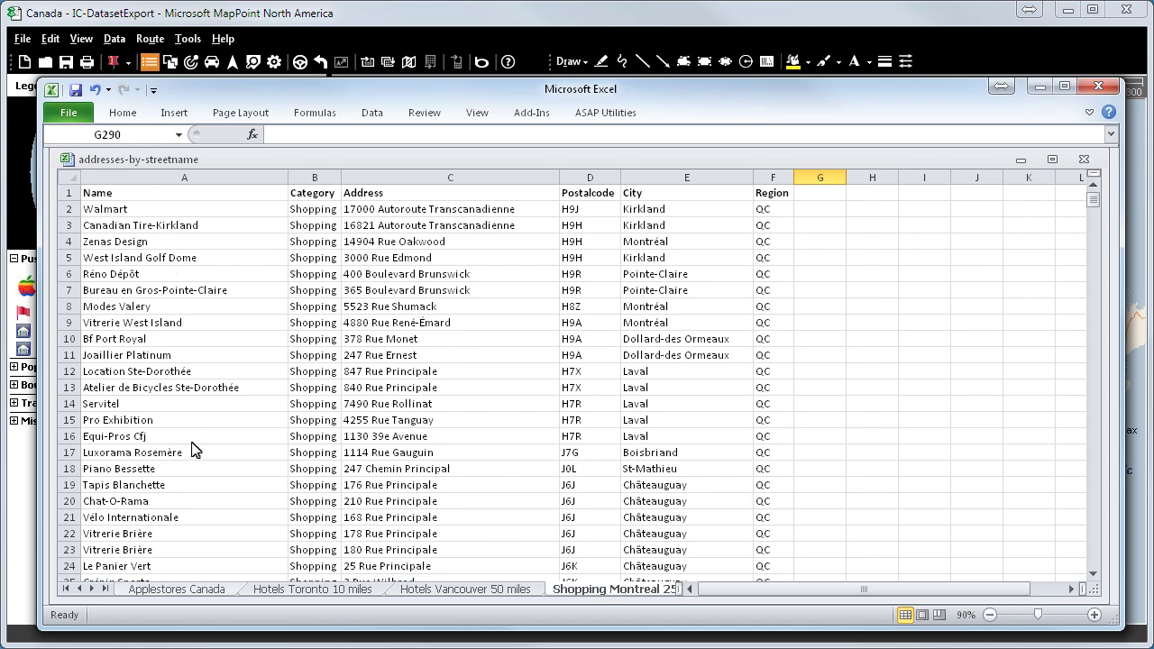
- Review the Applestores Canada, Hotels Toronto, Hotels Vancouver and Shopping Montreal sheets, then minimize Excel
left_click(197, 594)
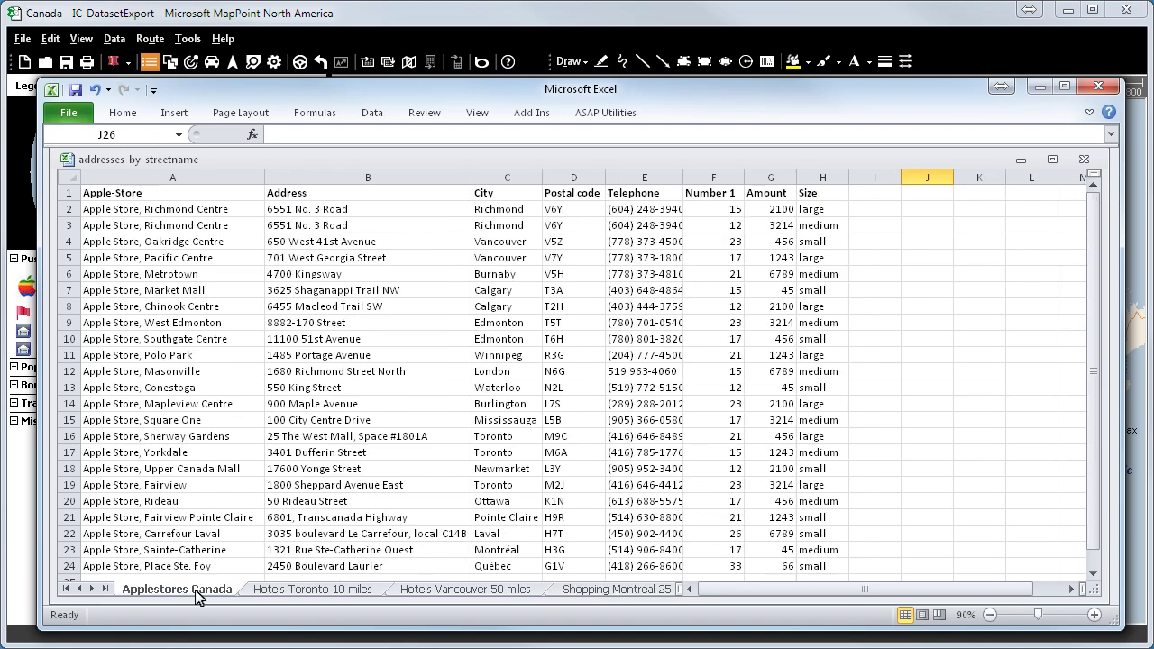
left_click(282, 593)
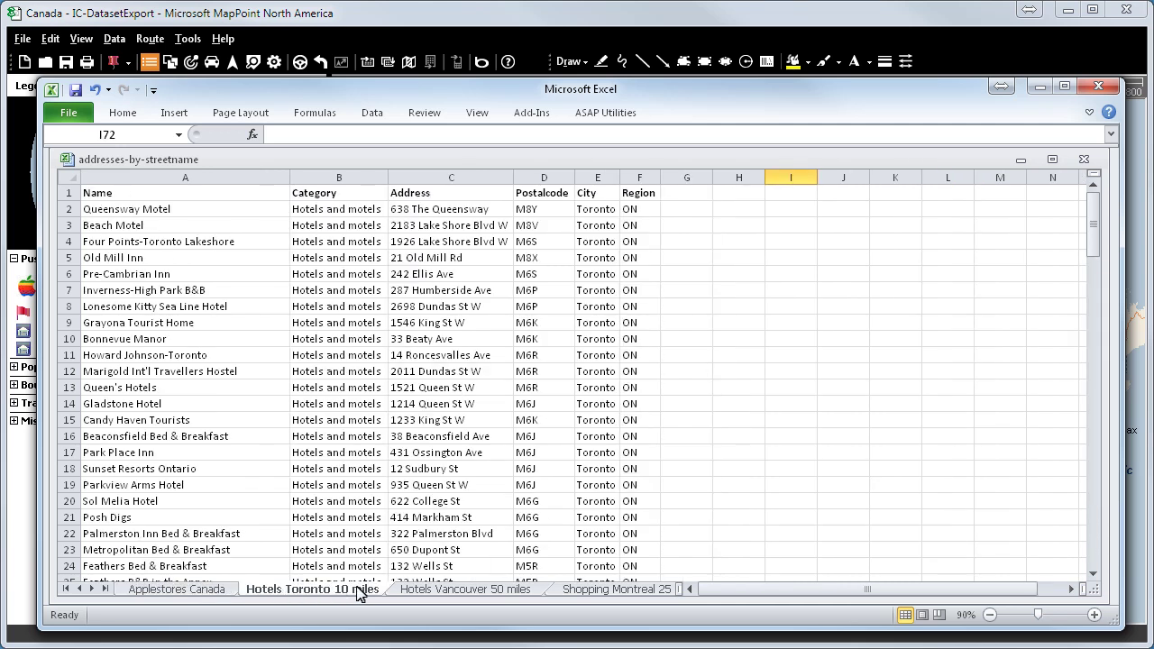
left_click(405, 594)
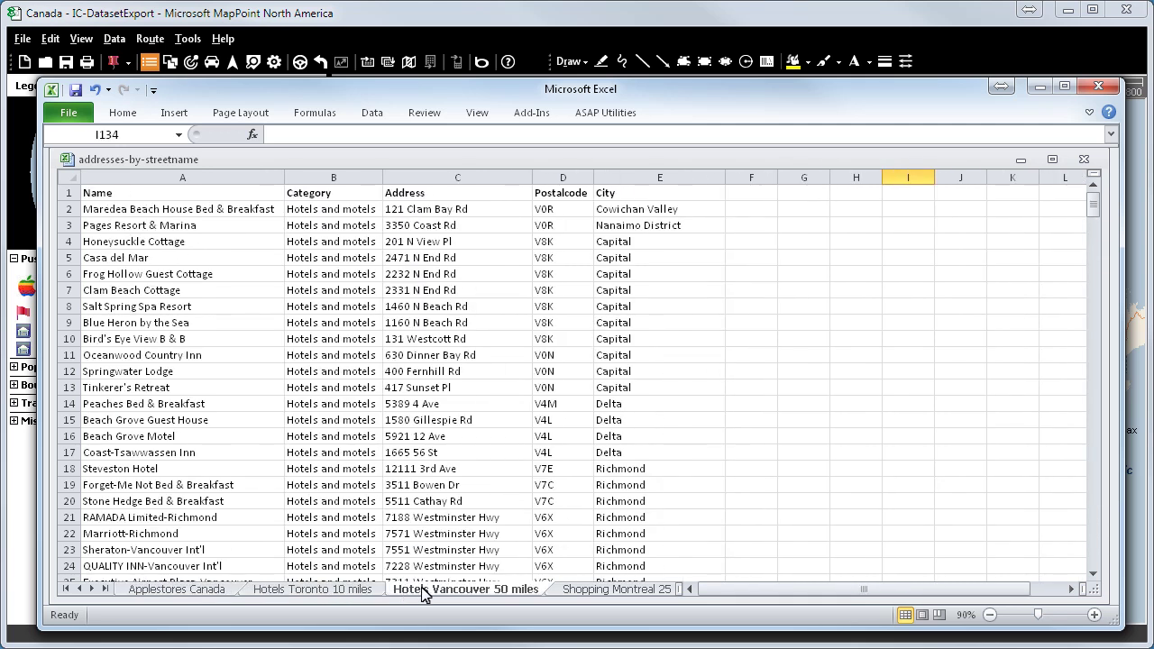
left_click(577, 592)
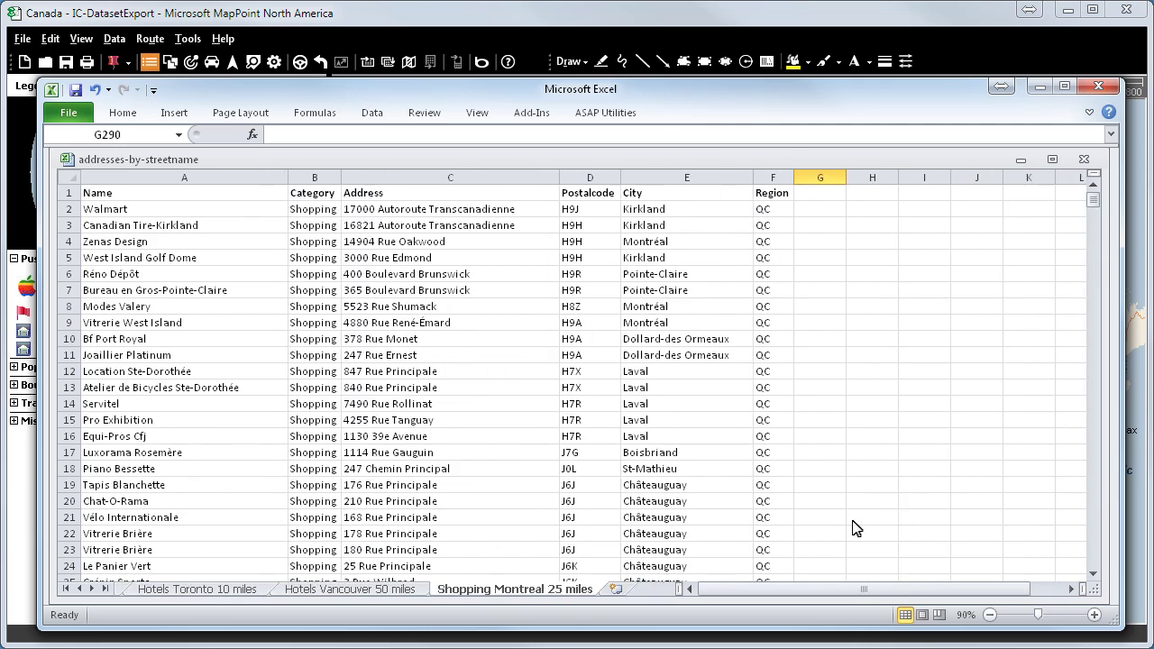
left_click(1039, 87)
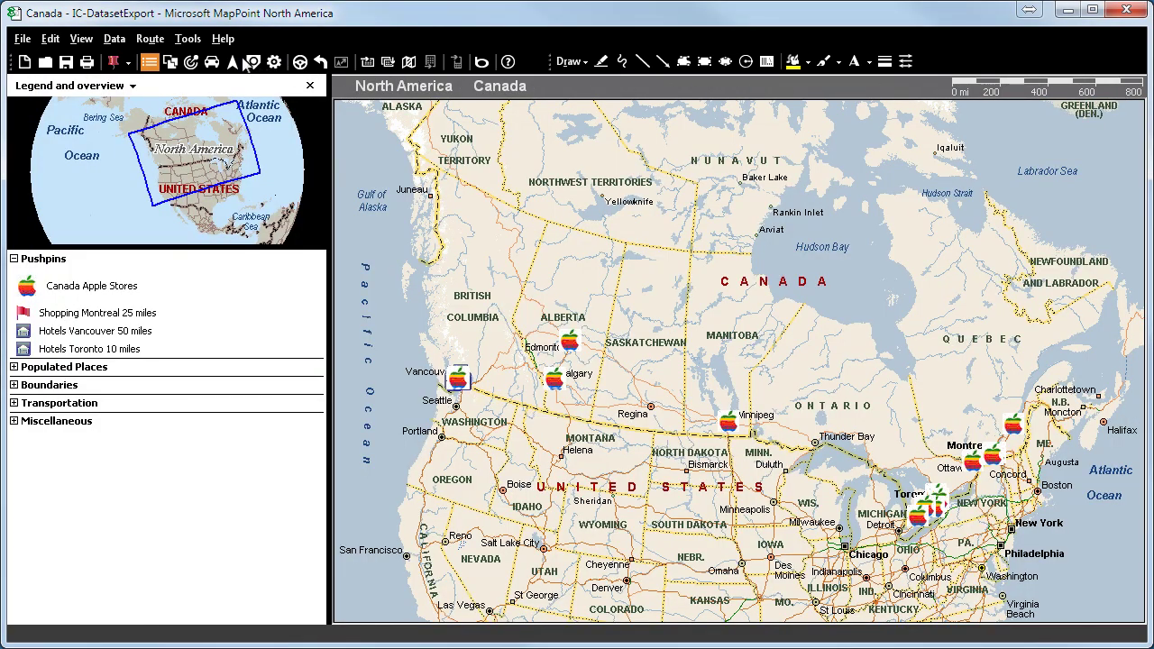
- Switch on IC-DatasetExport in the IC-Tool options and close the options dialog
left_click(186, 39)
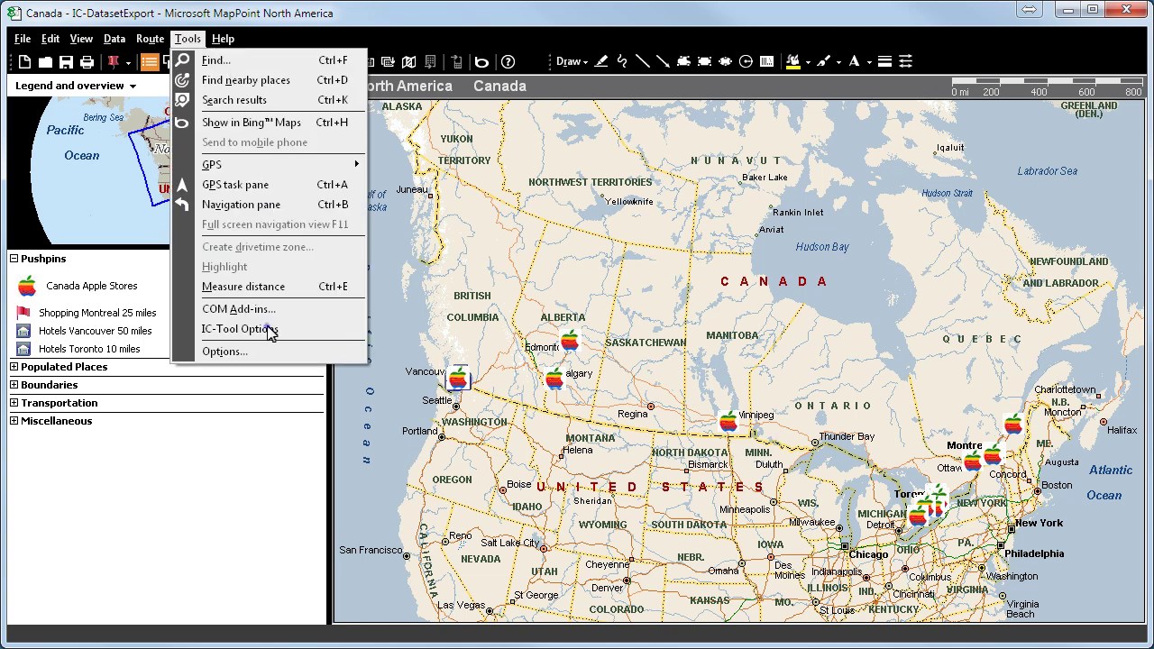
left_click(270, 330)
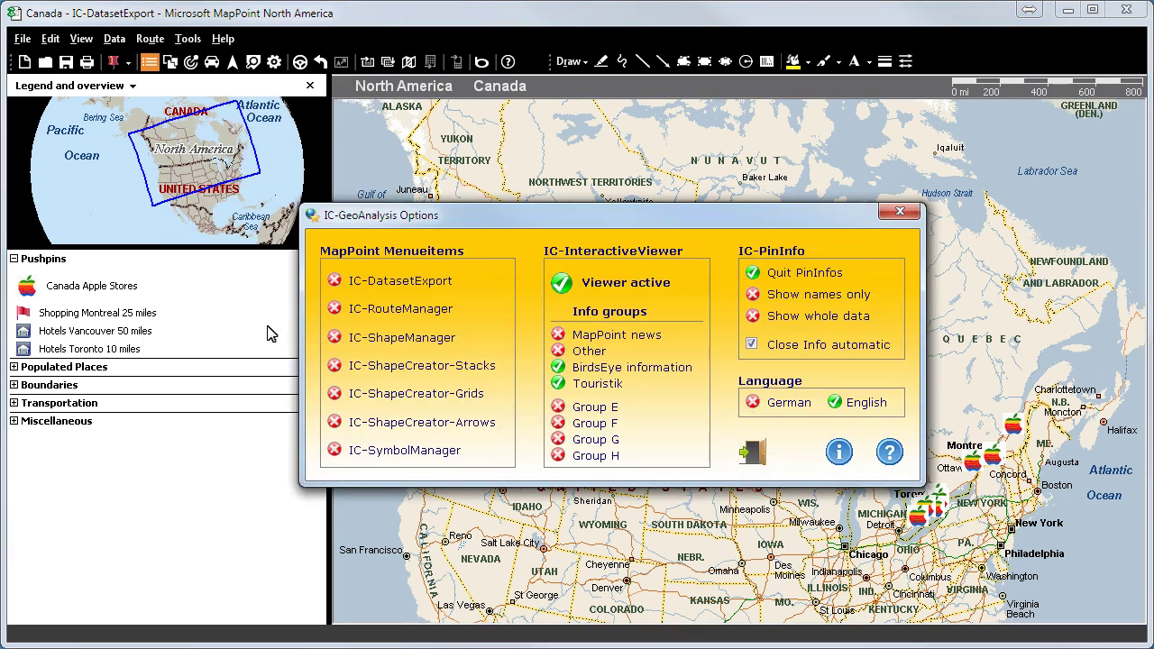
left_click(334, 282)
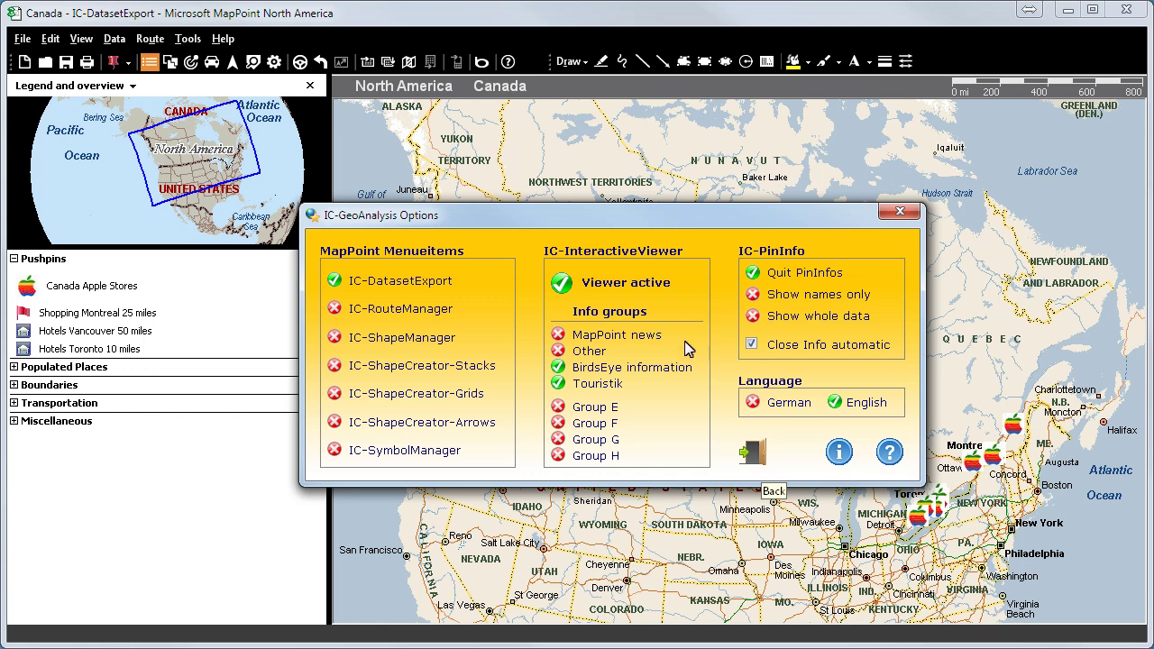
left_click(754, 451)
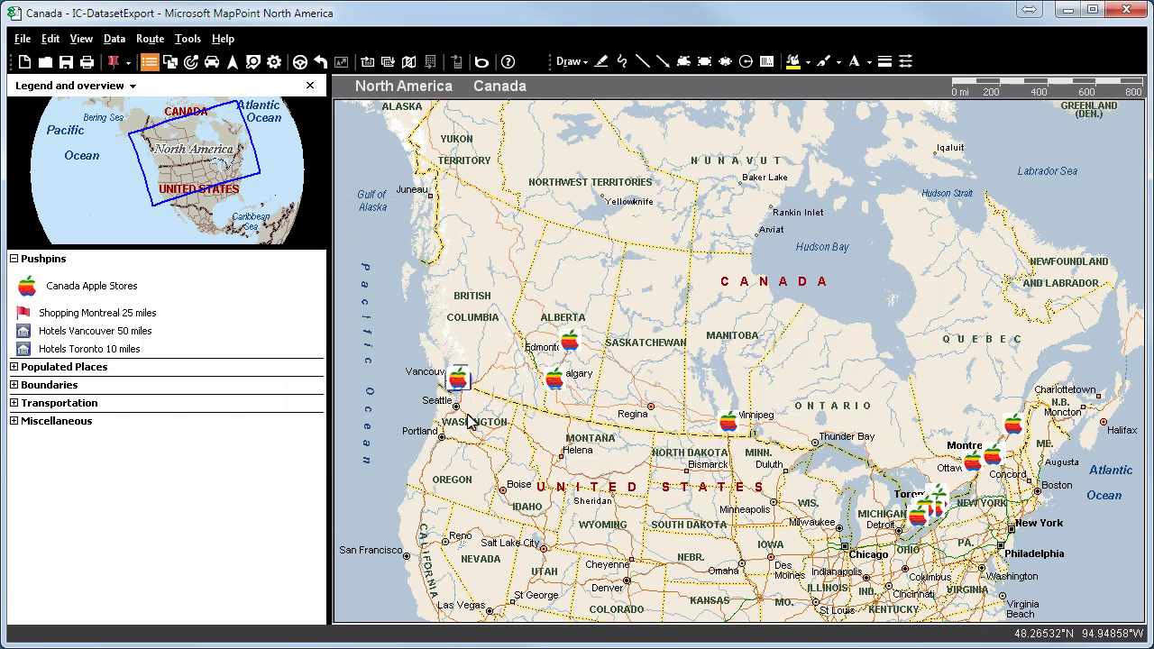
- In IC-DatasetExport, add Hotels Vancouver, Shopping Montreal and Canada Apple Stores to the checked datasets
left_click(188, 39)
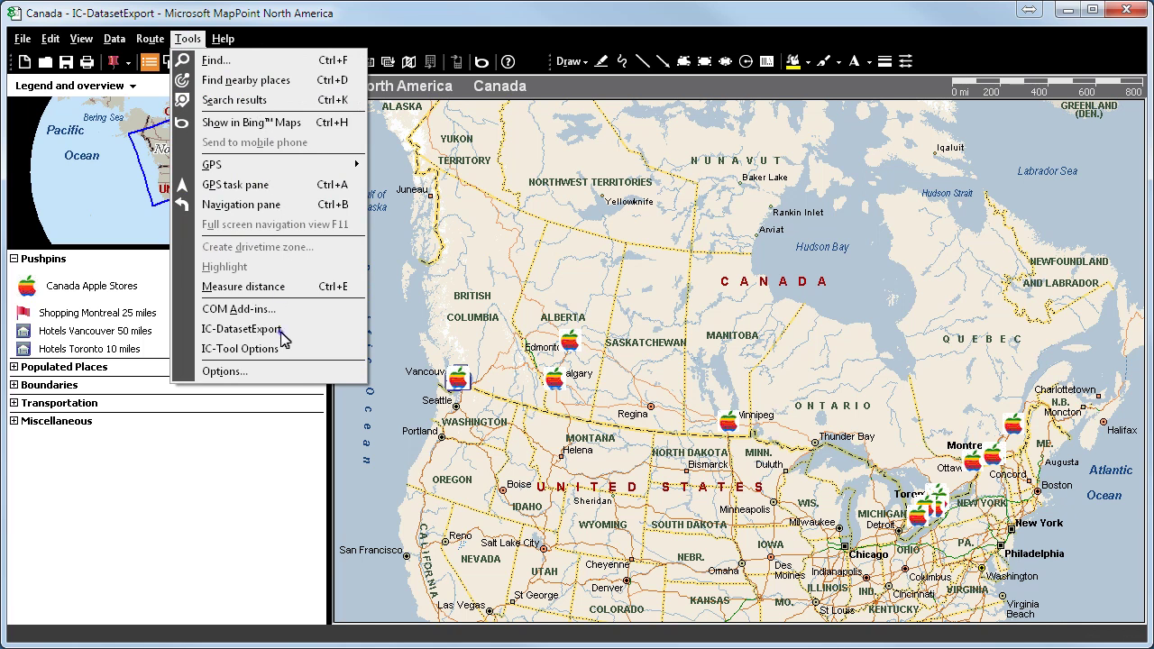
left_click(241, 329)
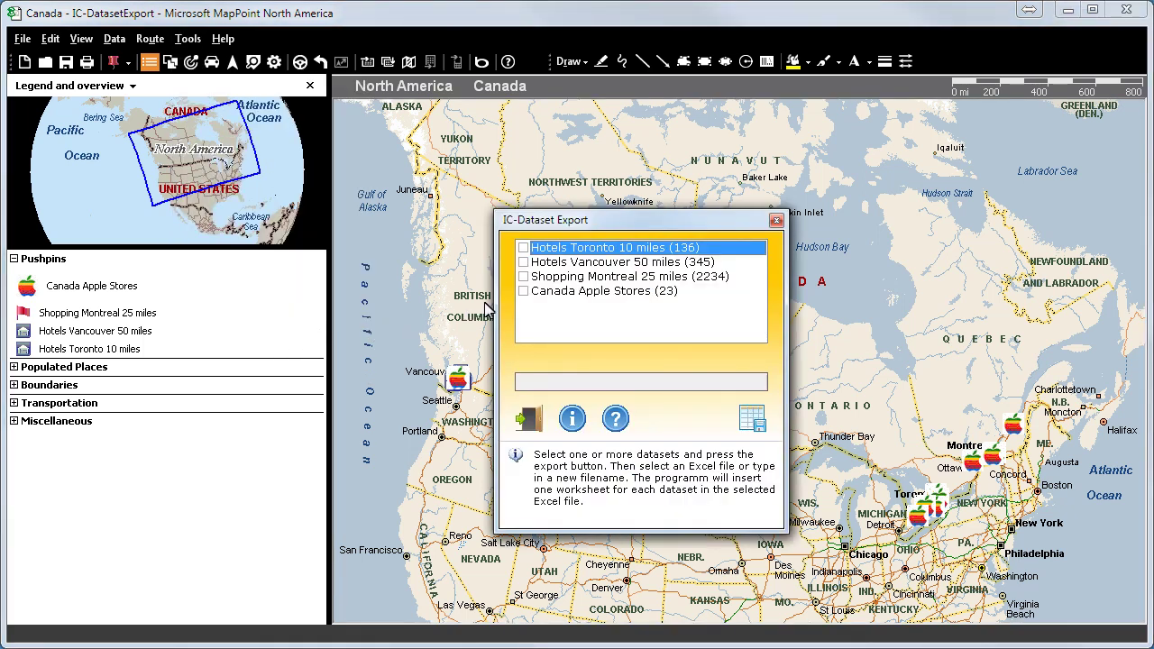
left_click(525, 262)
left_click(525, 276)
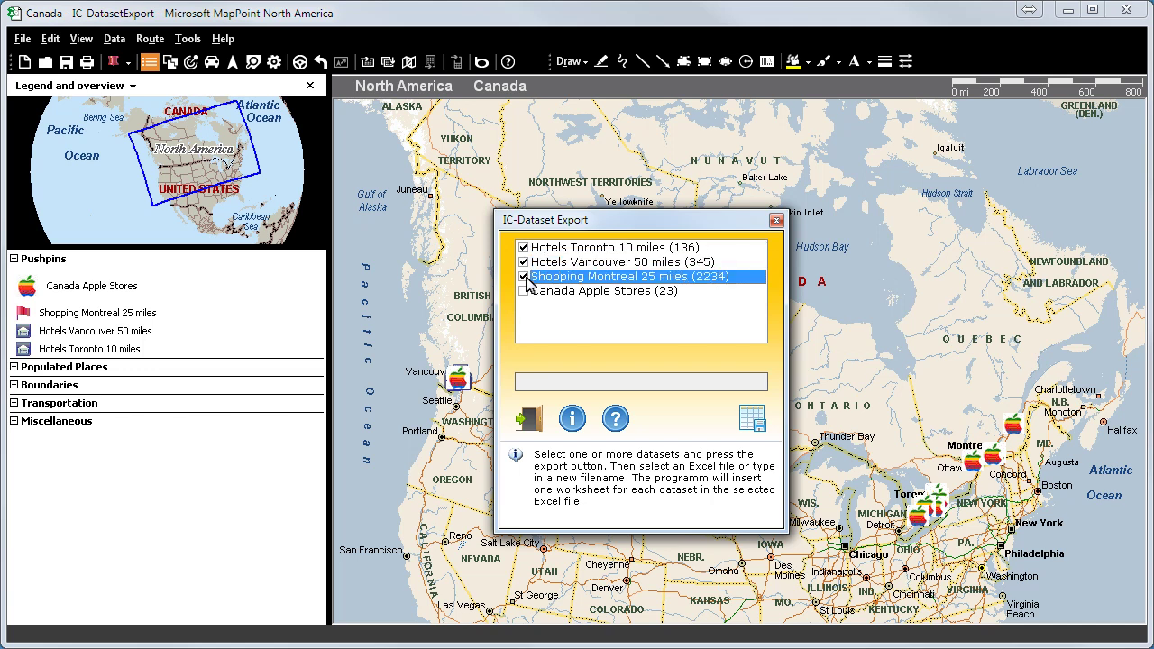
left_click(524, 291)
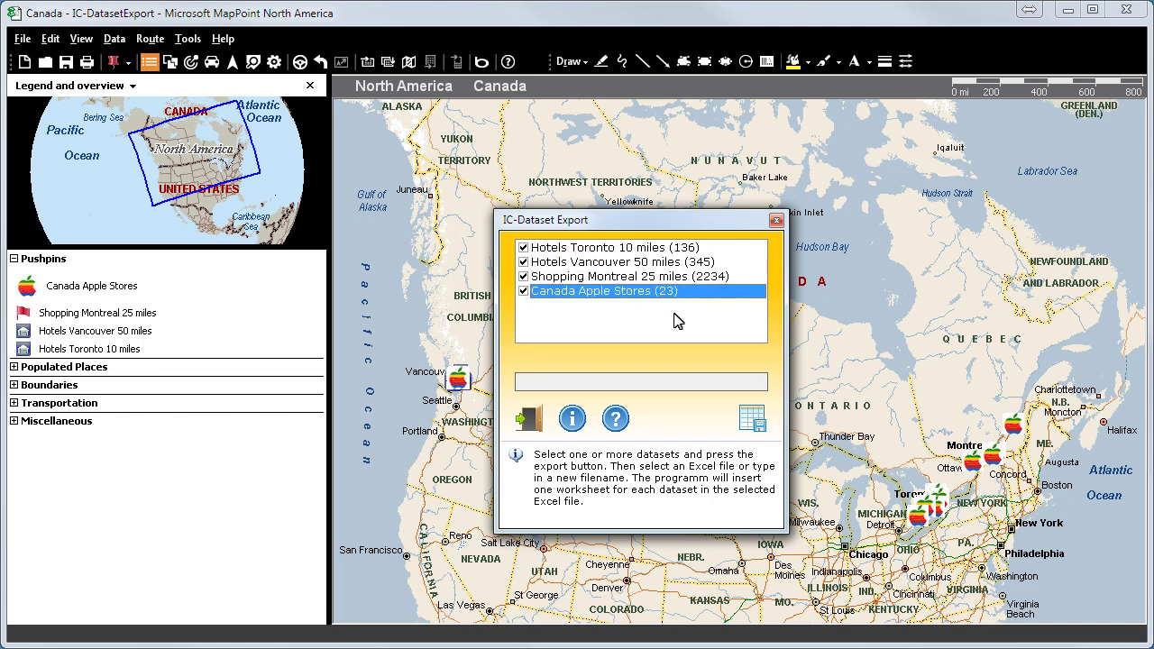
- Export the checked datasets to Excel as addresses-by-longitude-and-altitude.xls
left_click(754, 420)
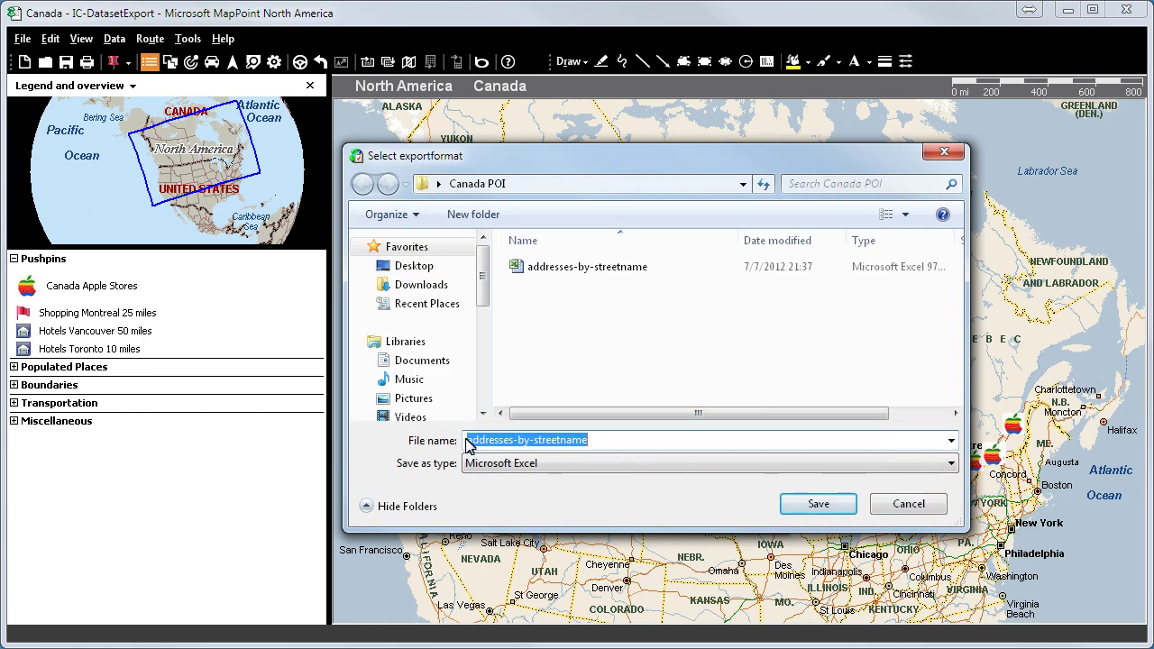
type("addresses-by-lo")
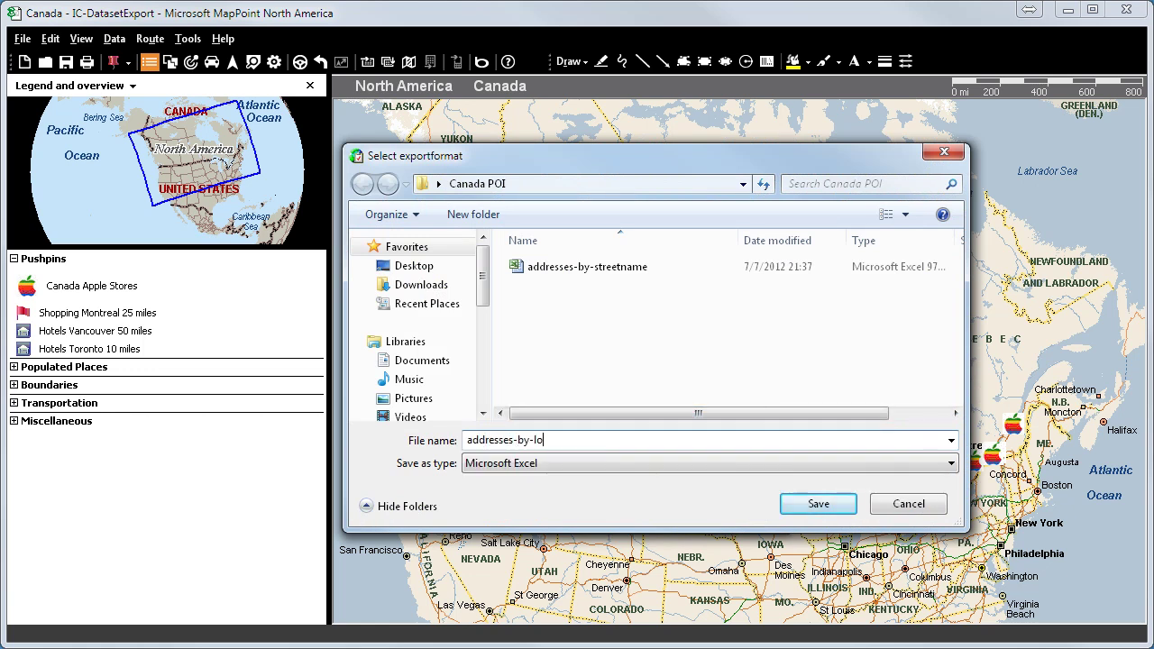
type("ngitude-and-altitude")
left_click(811, 505)
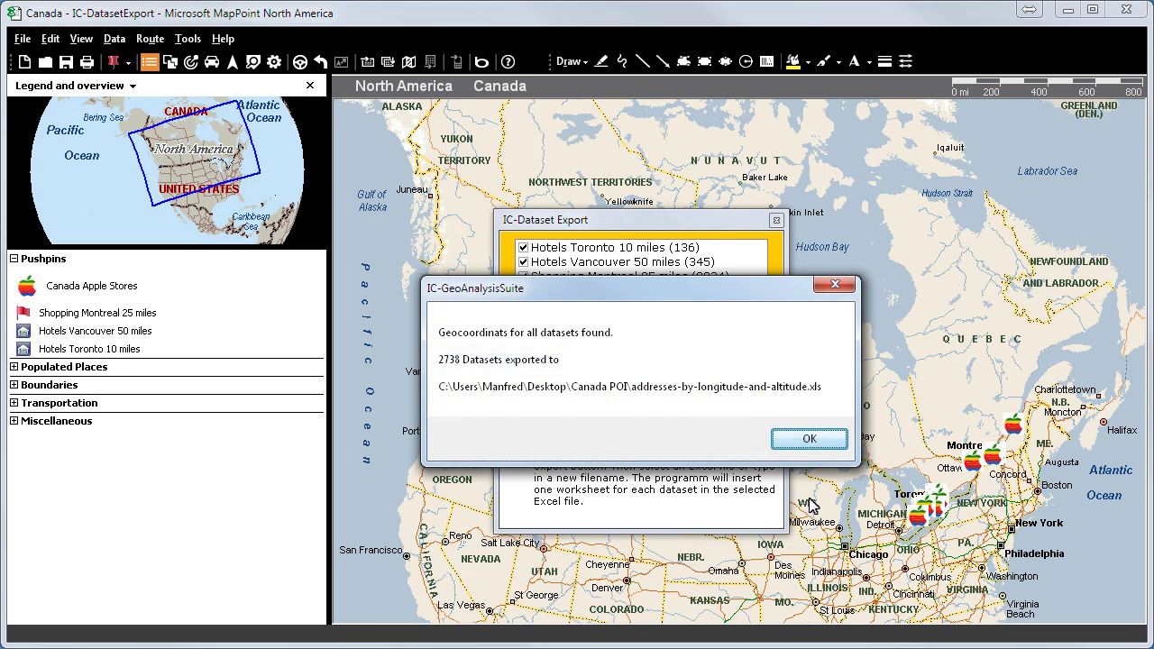
- Dismiss the export summary and check Latitude/Longitude on the Hotels Toronto, Hotels Vancouver and Shopping Montreal sheets
left_click(809, 439)
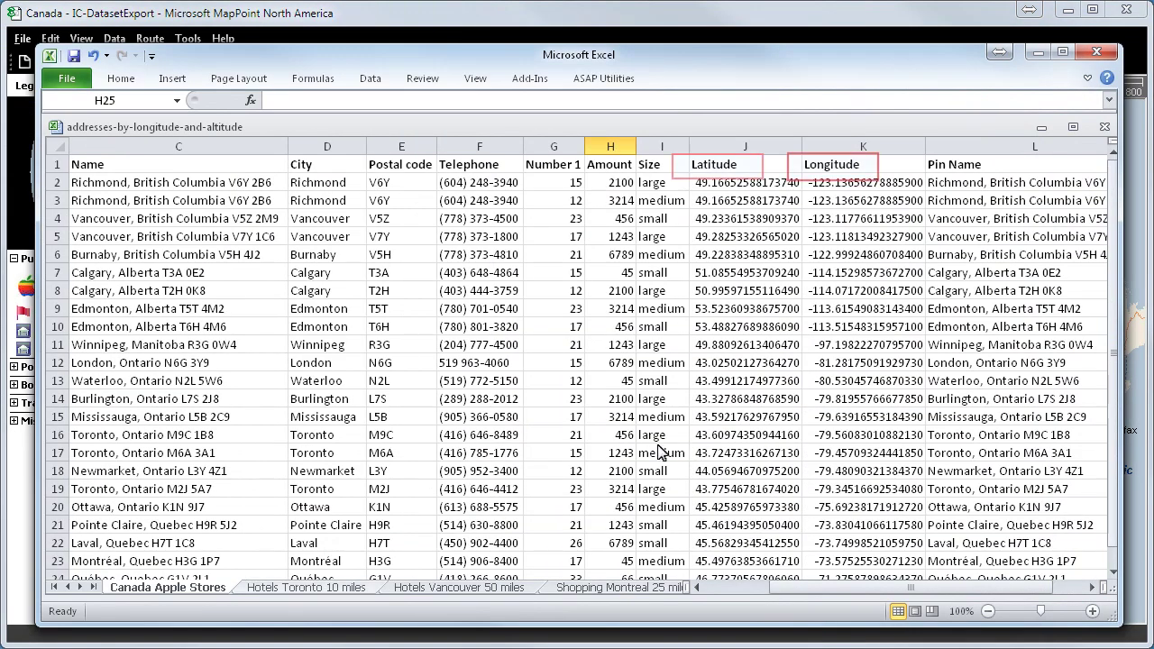
left_click(279, 590)
left_click(415, 591)
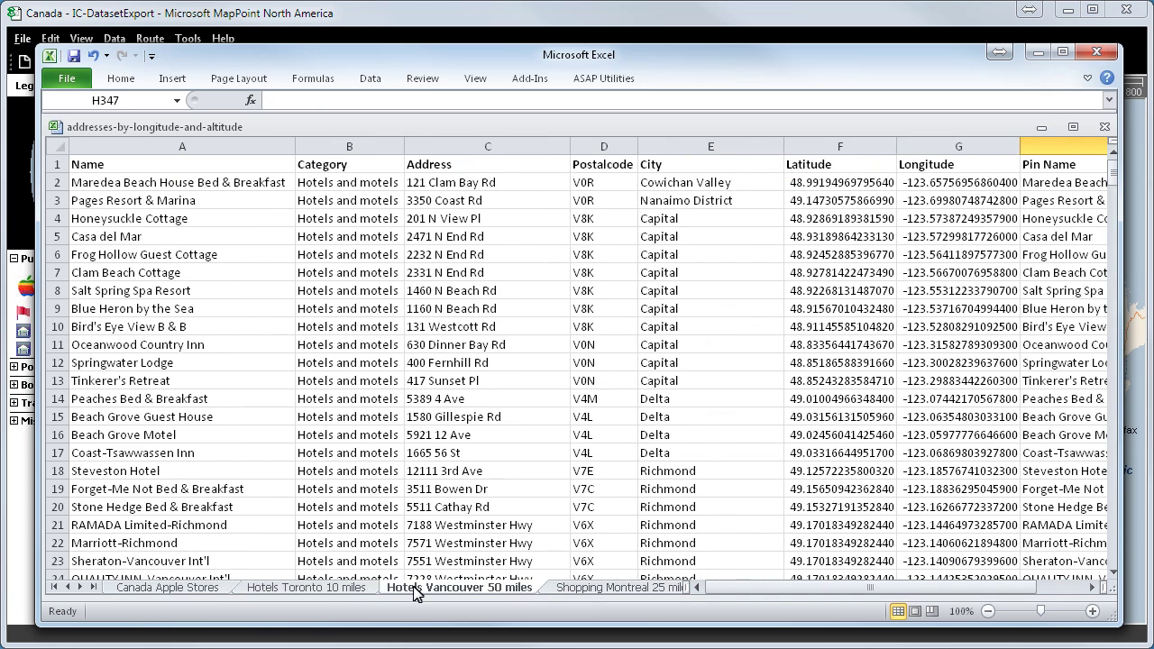
left_click(600, 590)
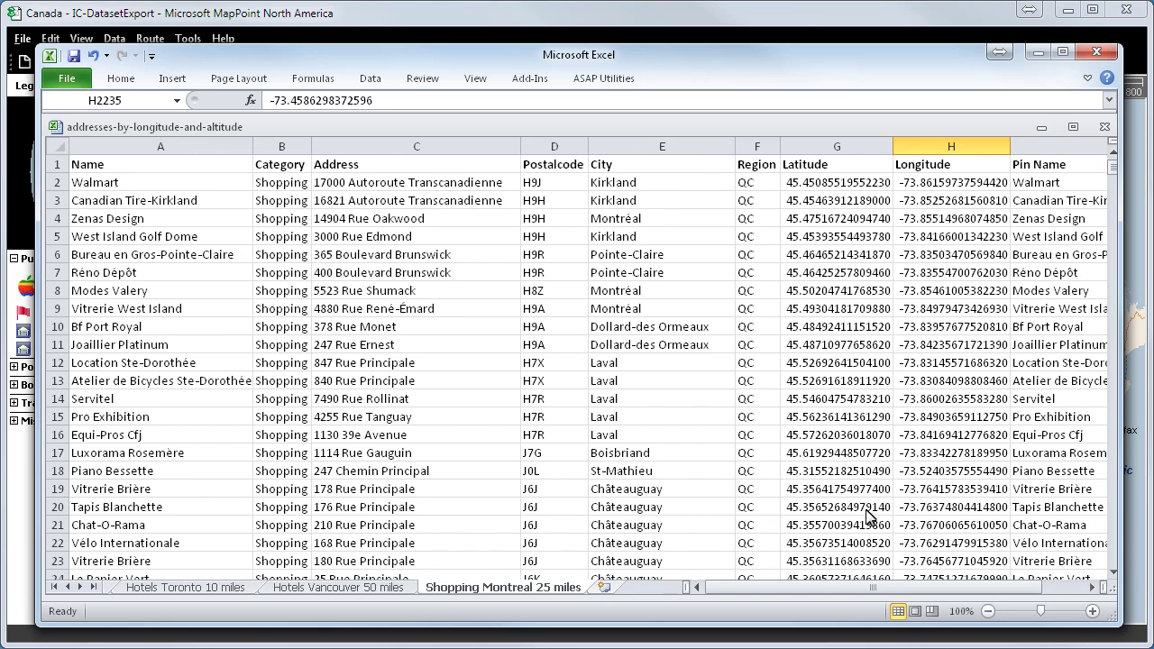
- Minimize Excel, zoom twice into the Vancouver area, and switch the map to the Data map style
left_click(1040, 56)
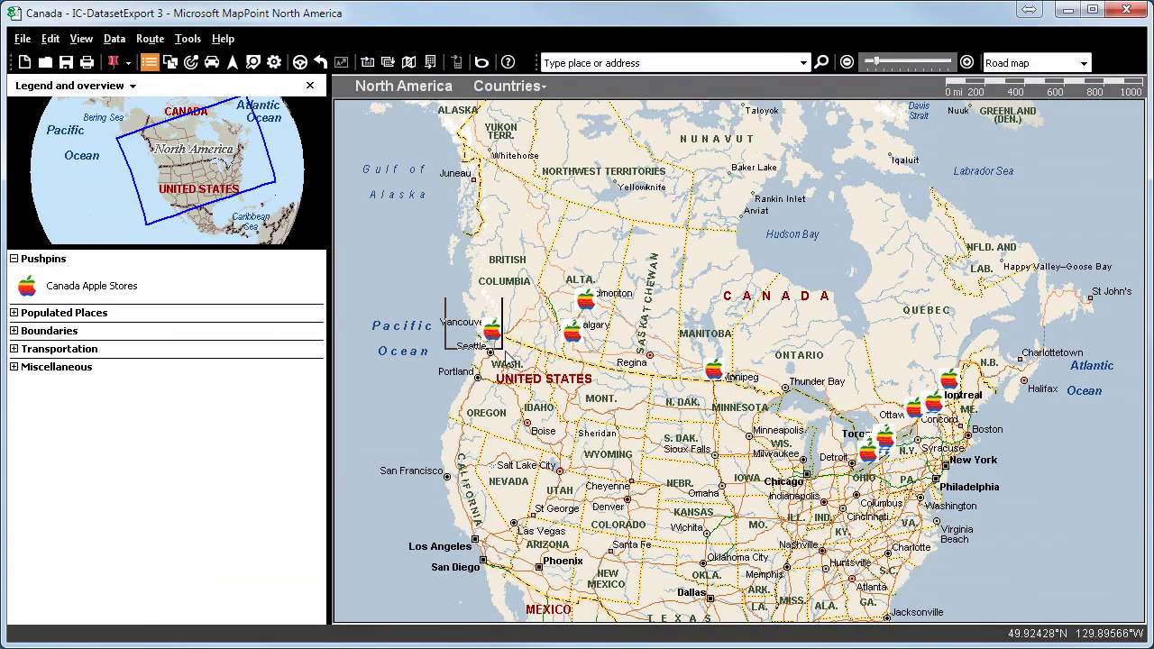
left_click_drag(502, 348, 547, 378)
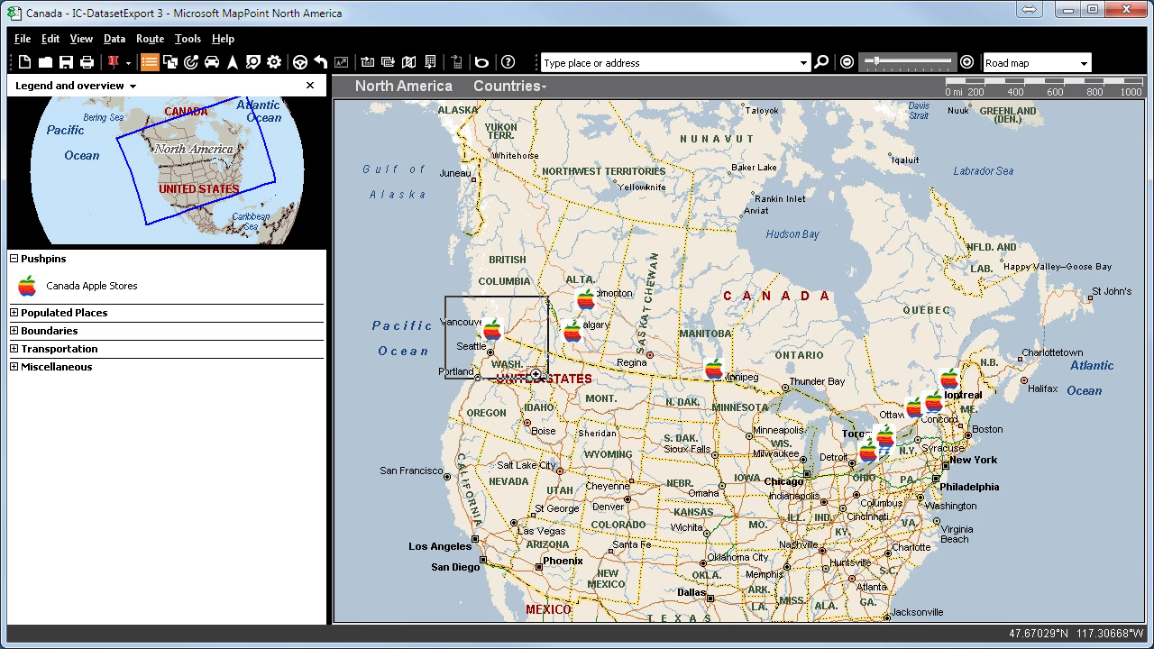
left_click(533, 367)
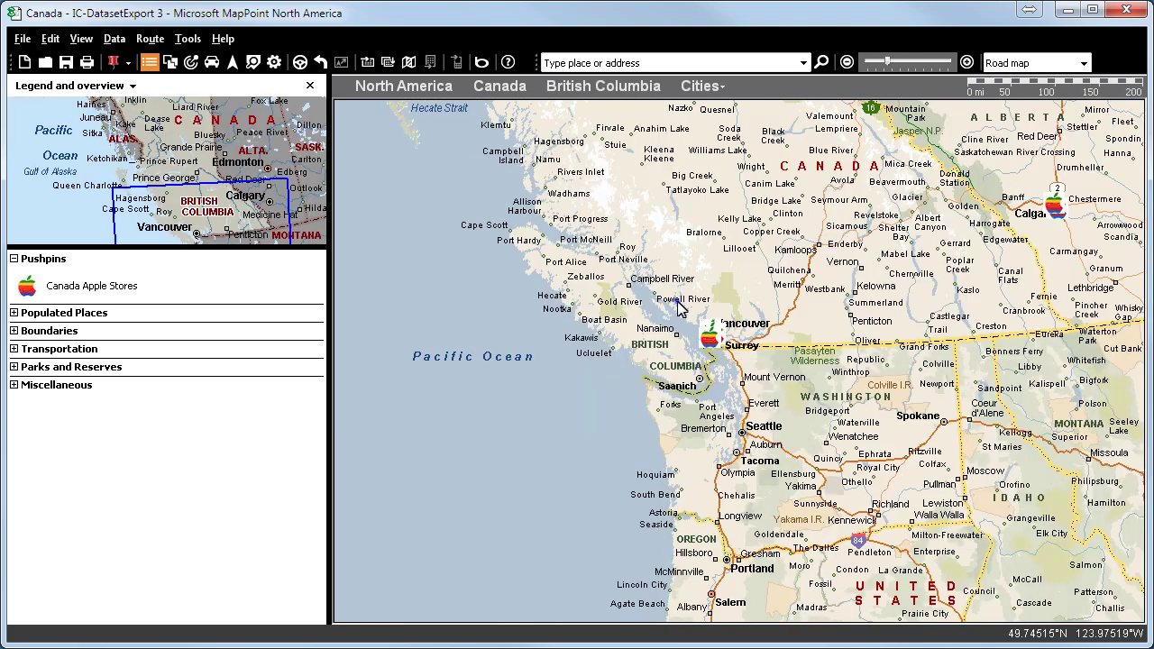
left_click_drag(678, 303, 754, 368)
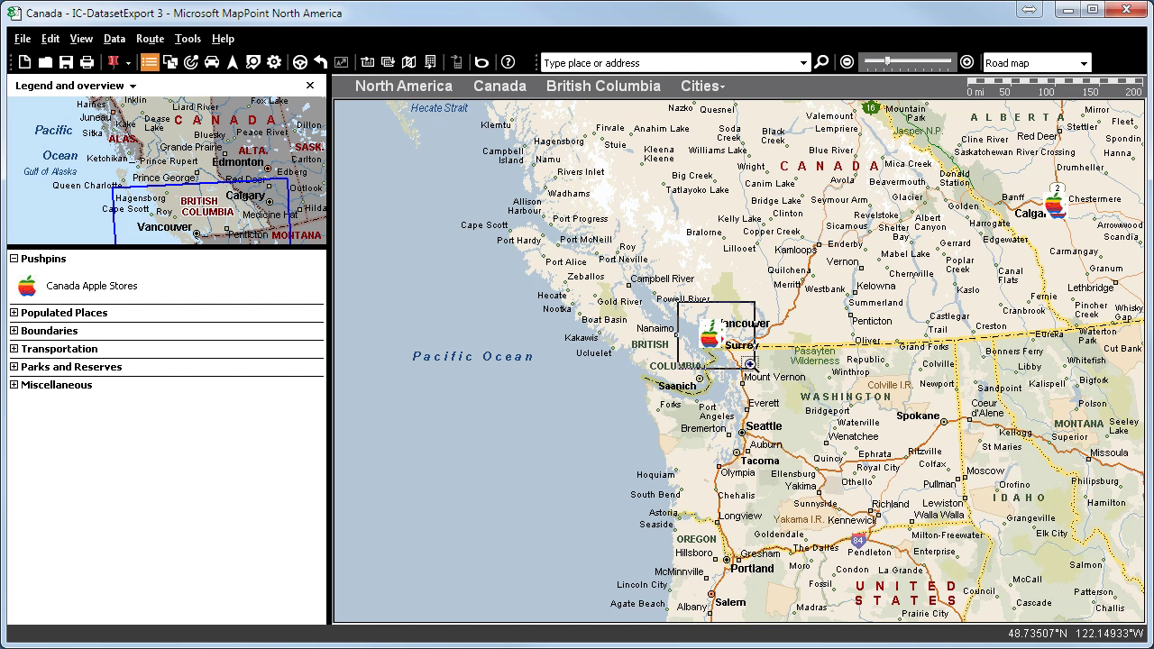
left_click(749, 364)
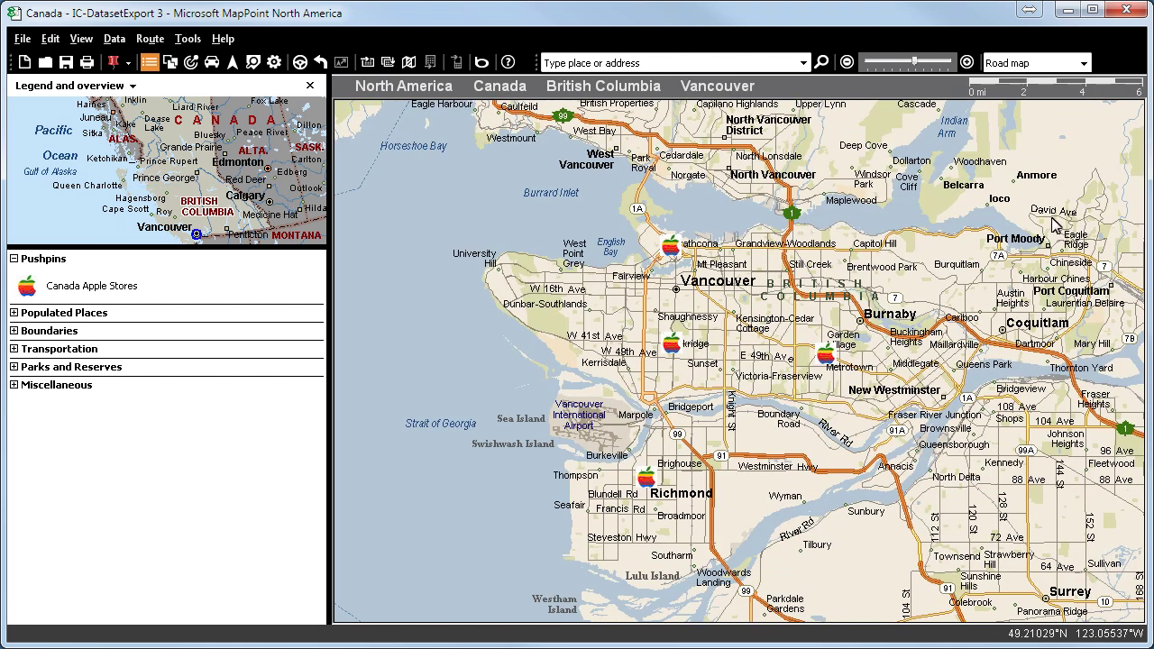
left_click(1084, 63)
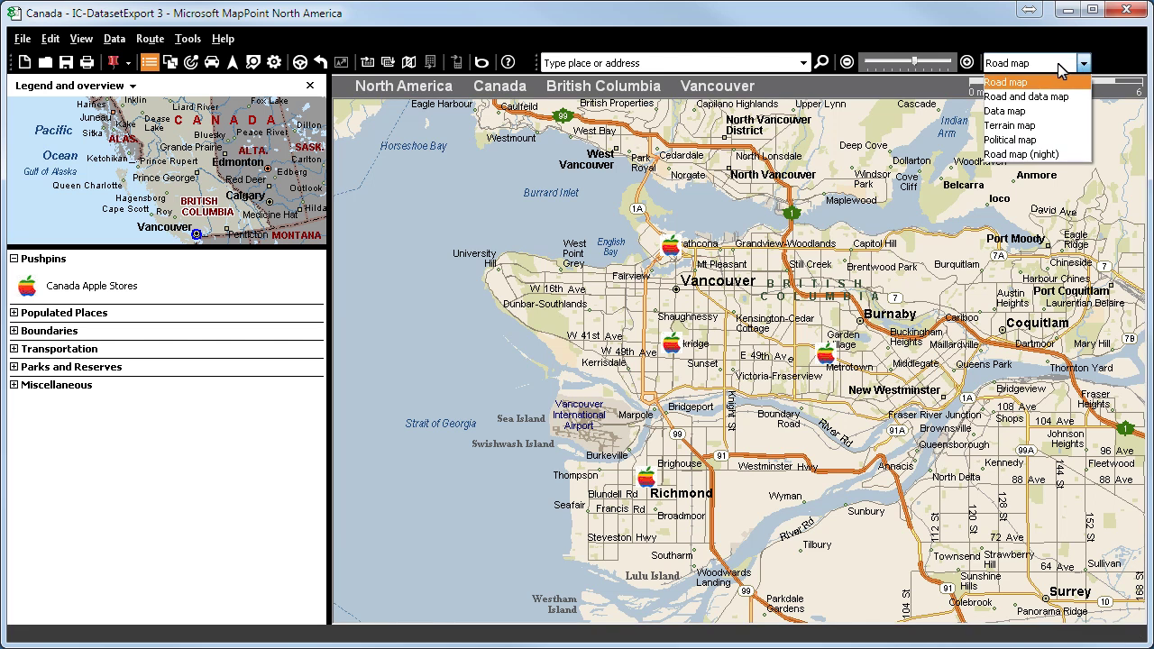
left_click(1028, 112)
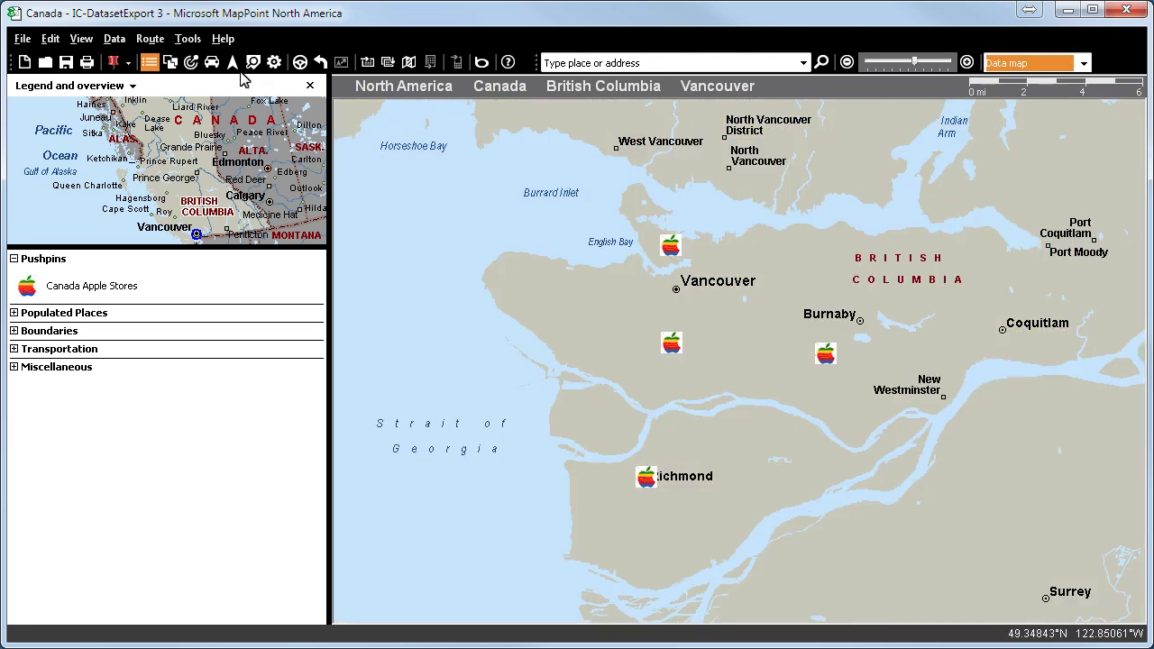
- Set the pin info add-on to Show whole data and Close Info automatic
left_click(187, 39)
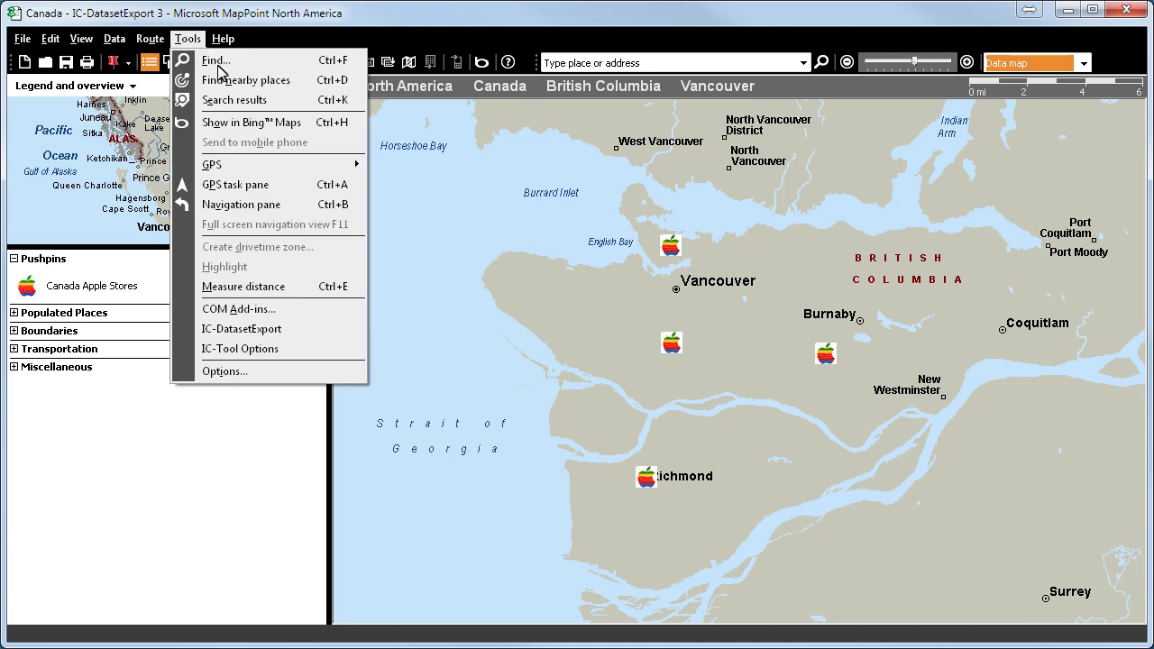
left_click(253, 352)
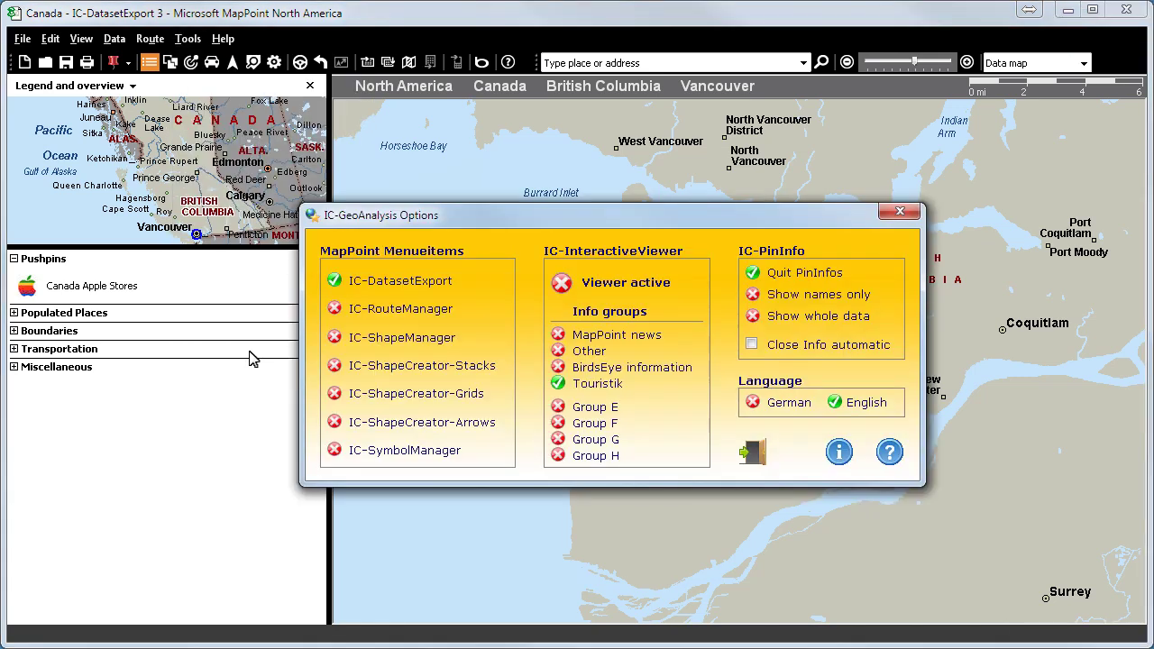
left_click(752, 317)
left_click(751, 346)
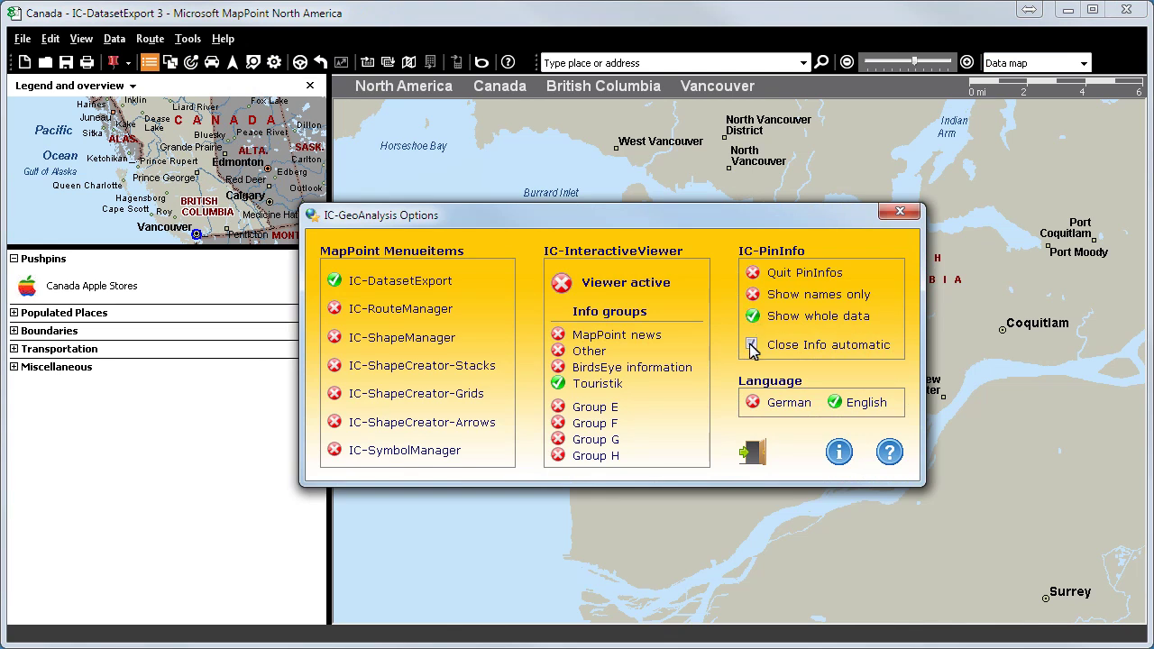
left_click(753, 455)
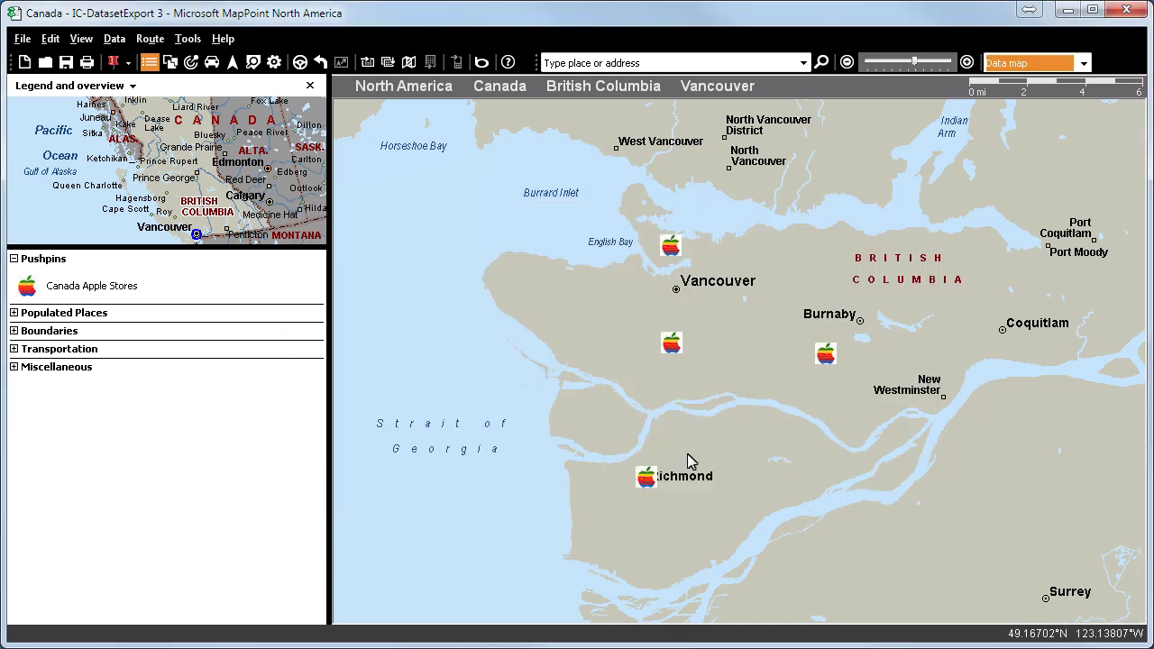
- Note 'Big deal, 20000 $ per year' on Richmond and 'new customer!' plus purchasing contact on Burnaby
left_click(646, 478)
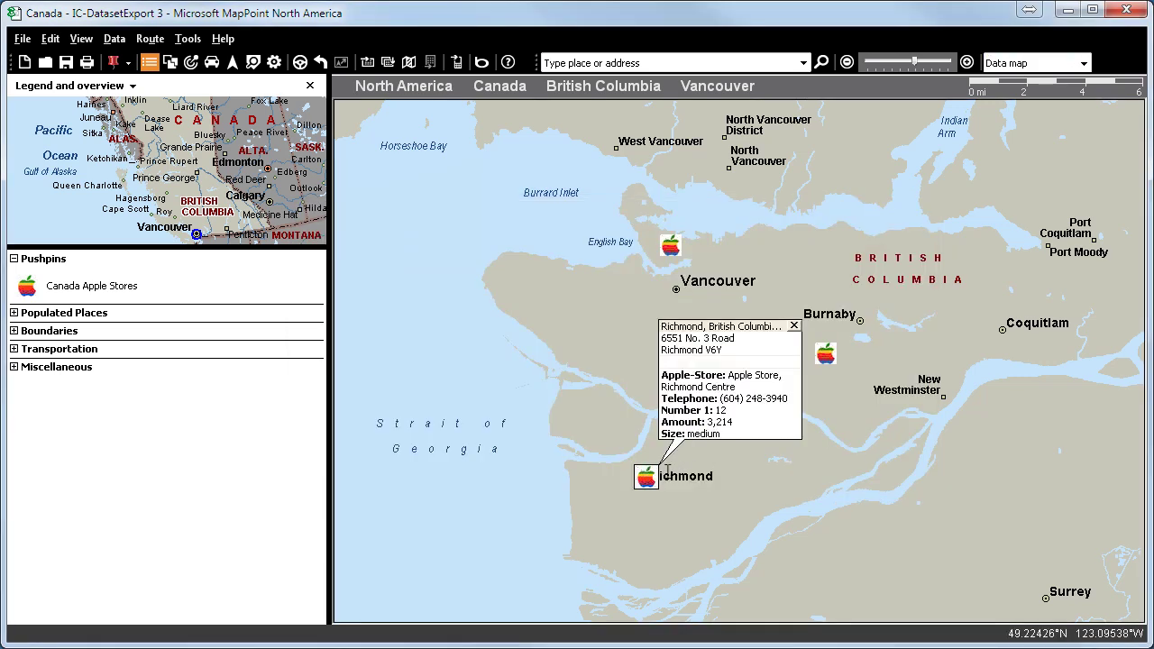
left_click(702, 361)
type("Big deal")
key("Return")
type("2000")
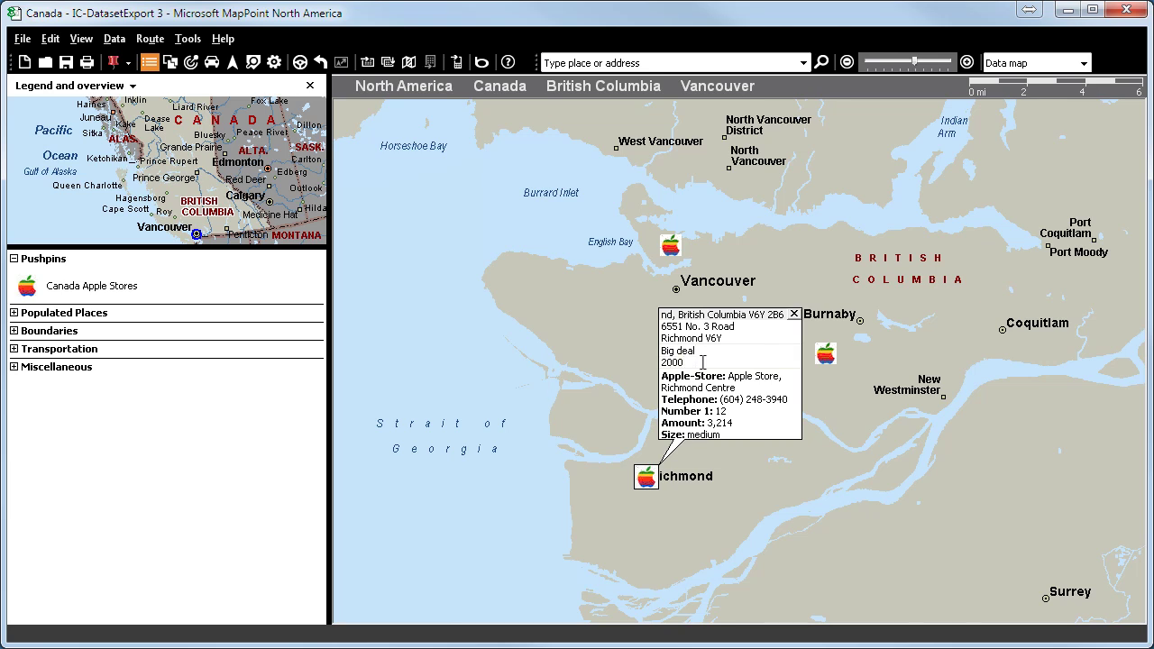
type("0 $ per year")
left_click(826, 353)
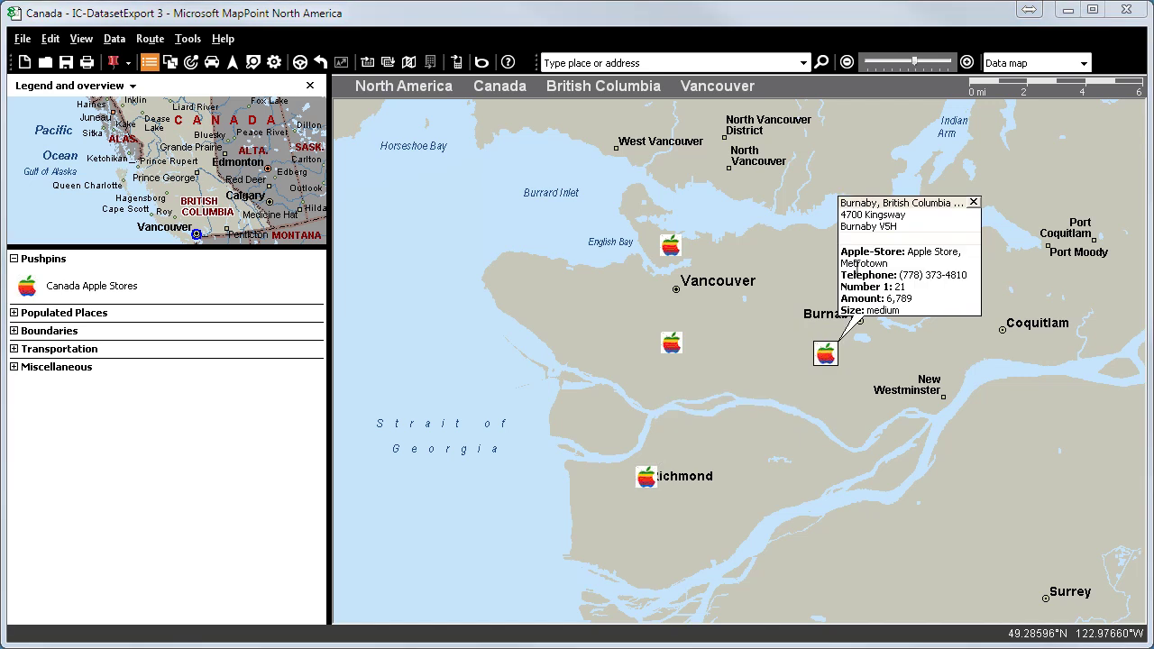
left_click(856, 237)
type("new cus")
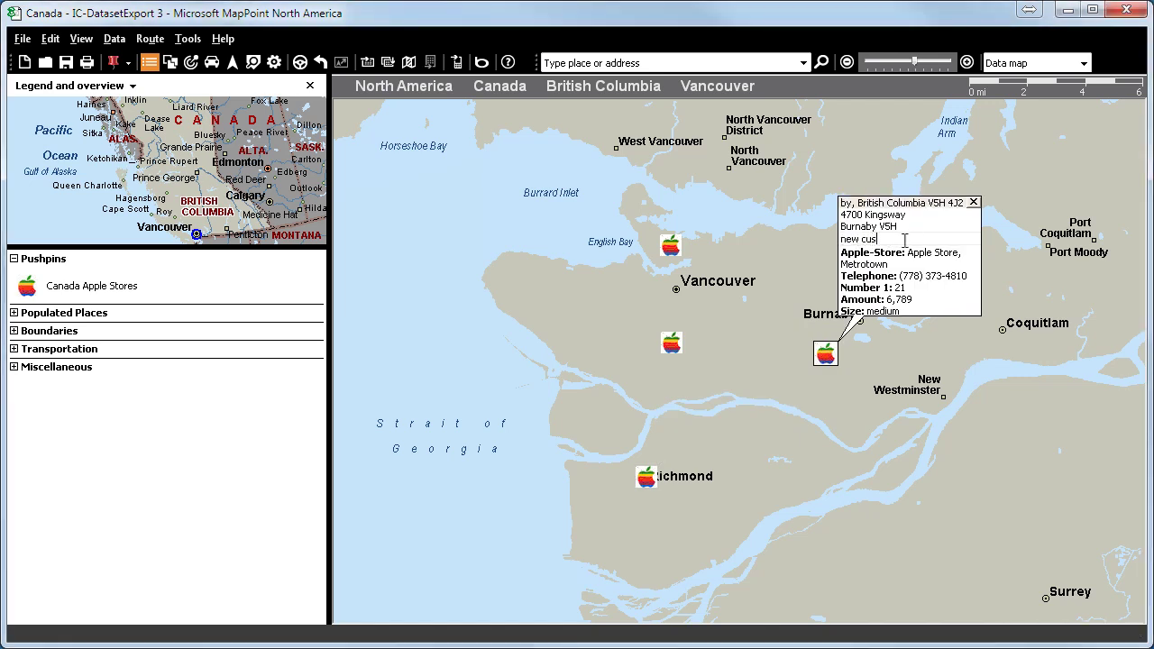
type("tomer!")
key("Return")
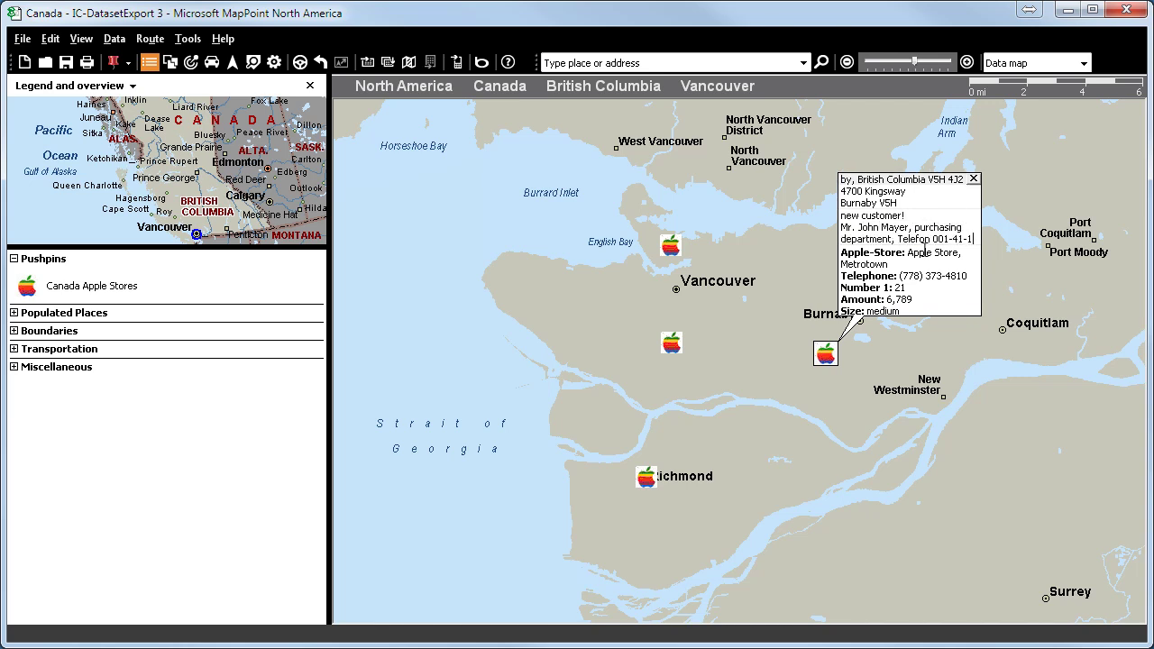
type("2345-77")
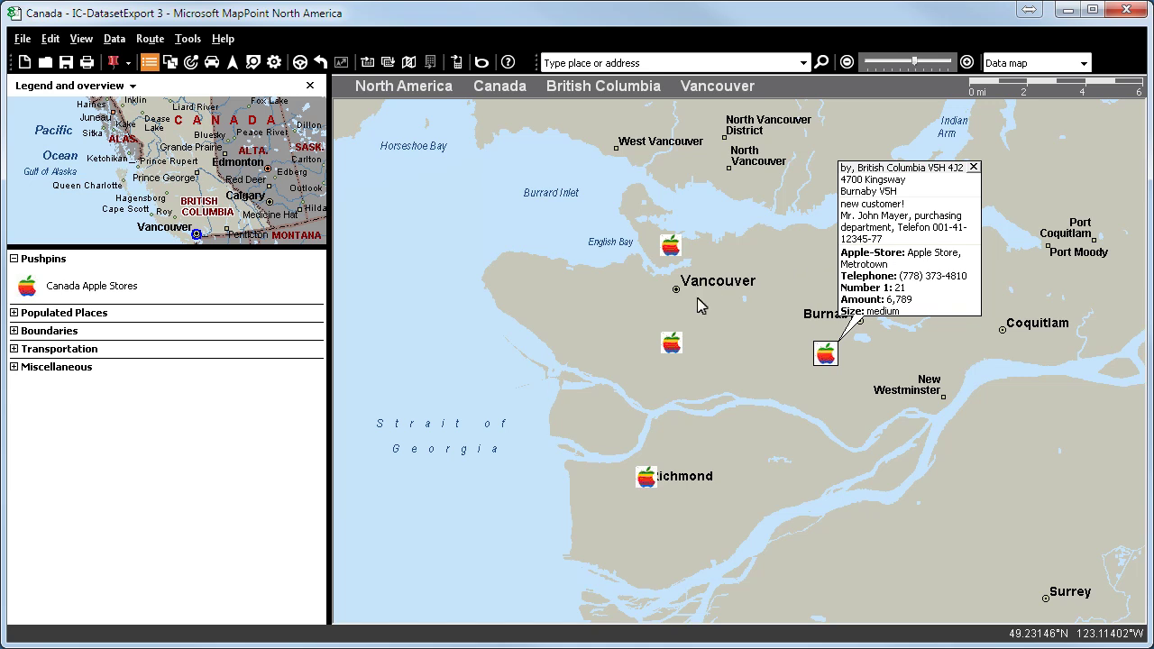
- Note the urgent quotation on Oakridge Centre and the contract-confirmation warning on Pacific Centre
left_click(674, 348)
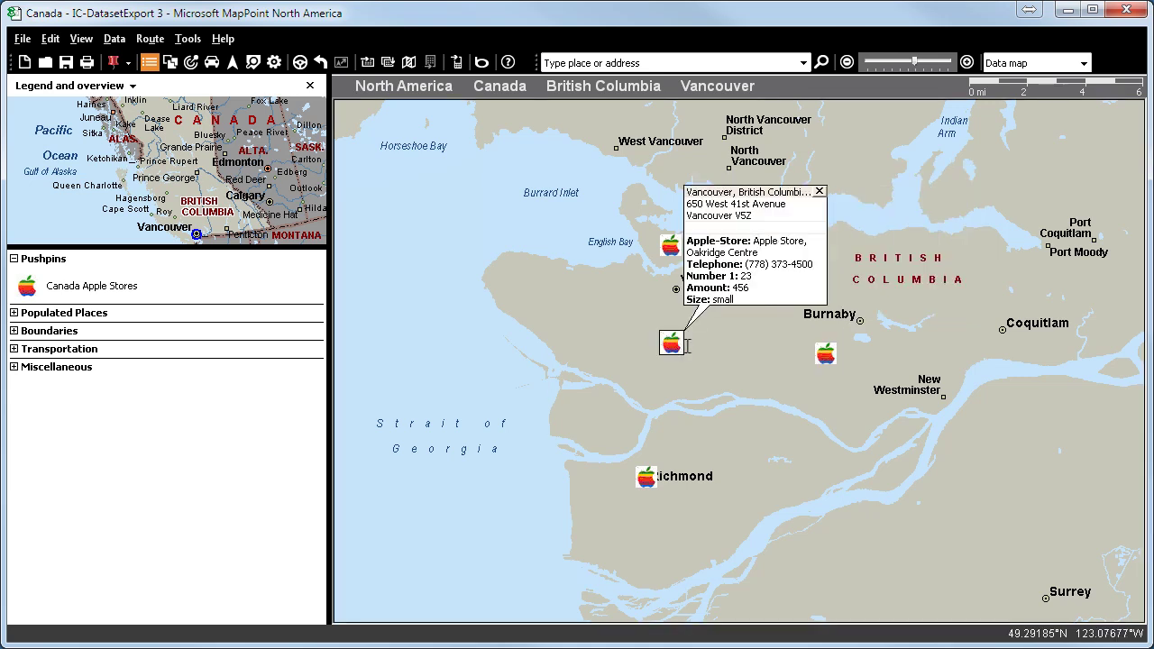
left_click(725, 226)
type("customer needs aquo")
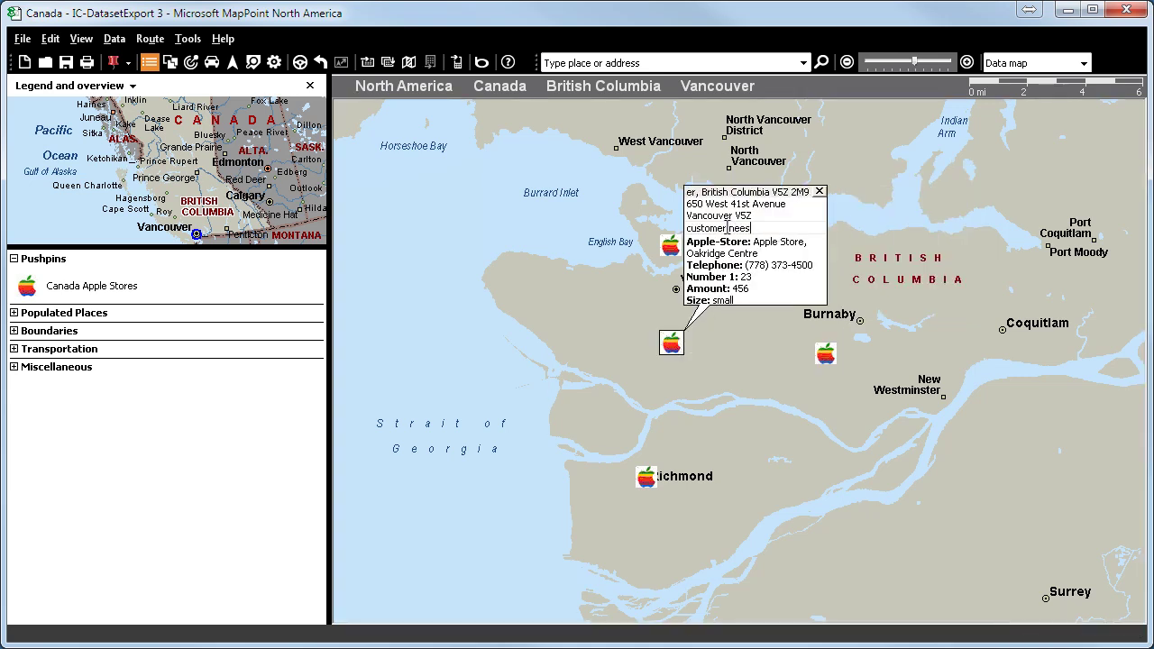
type("tation as soon as possible")
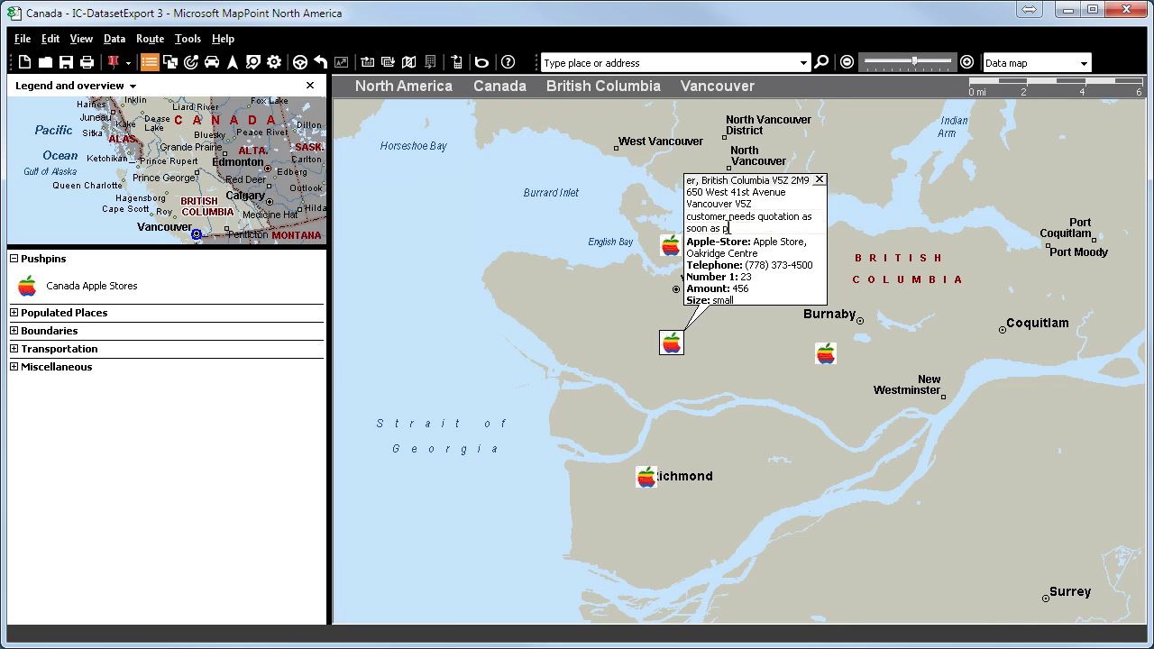
left_click(673, 251)
left_click(713, 324)
type("we still h")
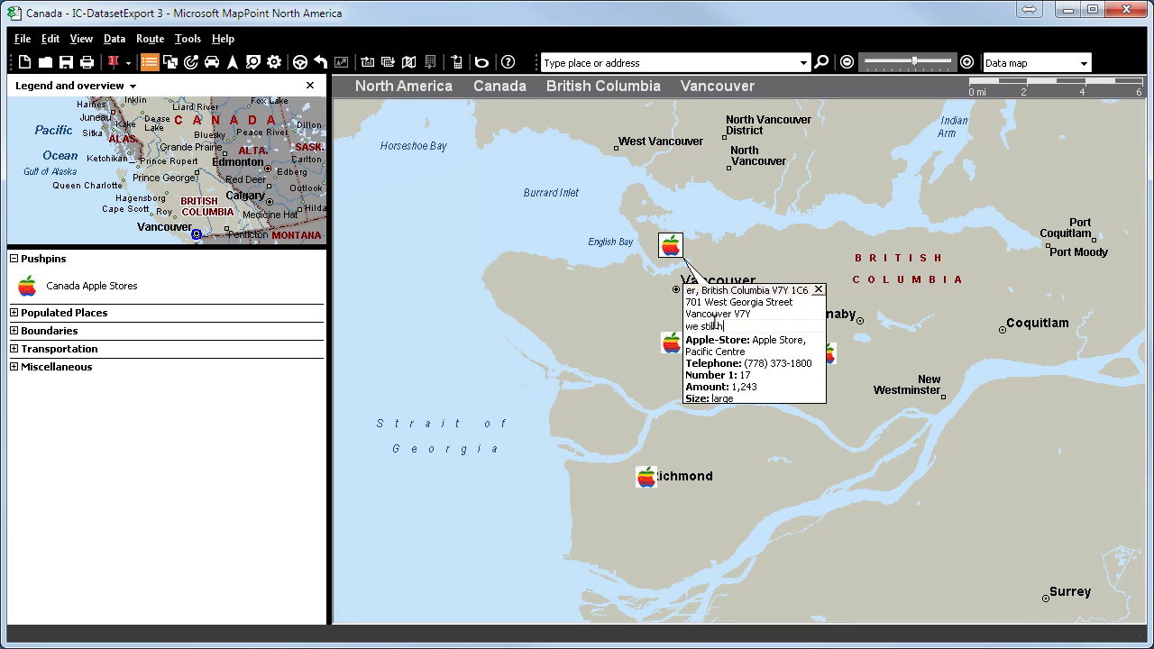
type("ave to confirm the contract, ot")
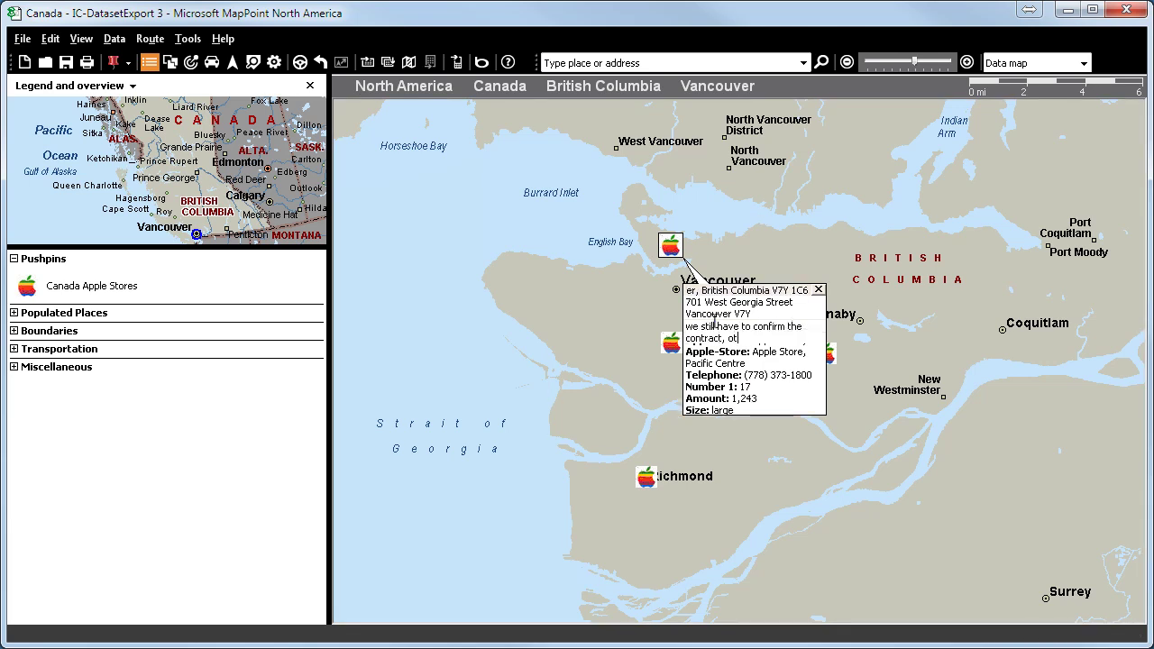
type("herwise customer will cancel it")
key("Return")
type("hurry up! estimated consumption: mo")
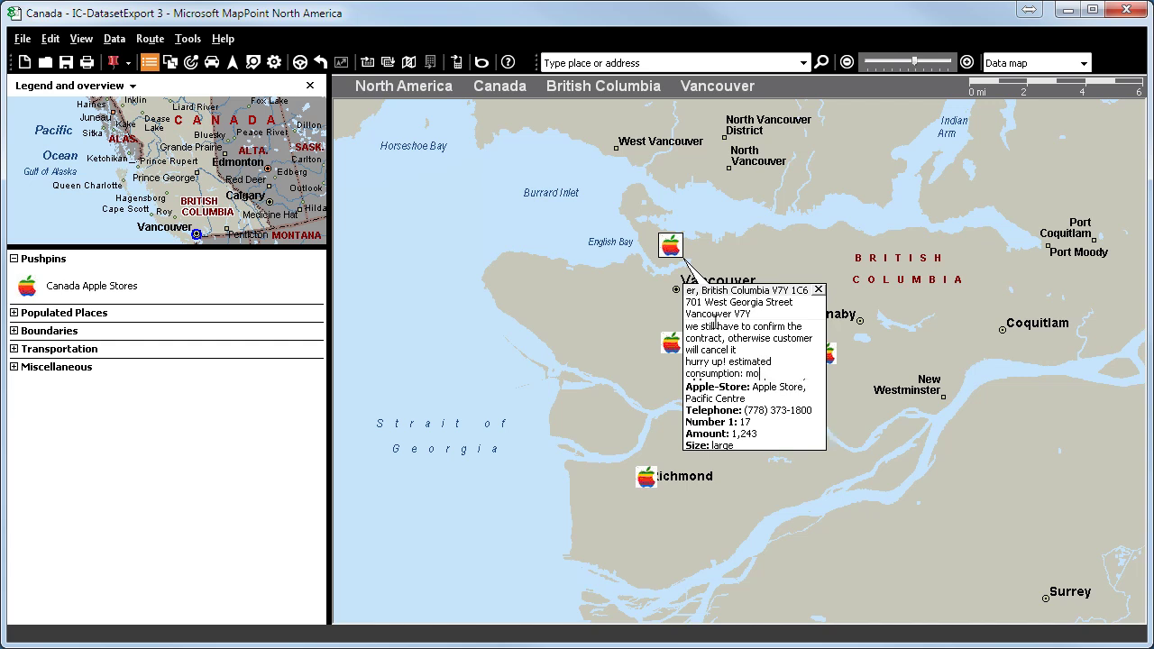
type("re then 5000 tons a year")
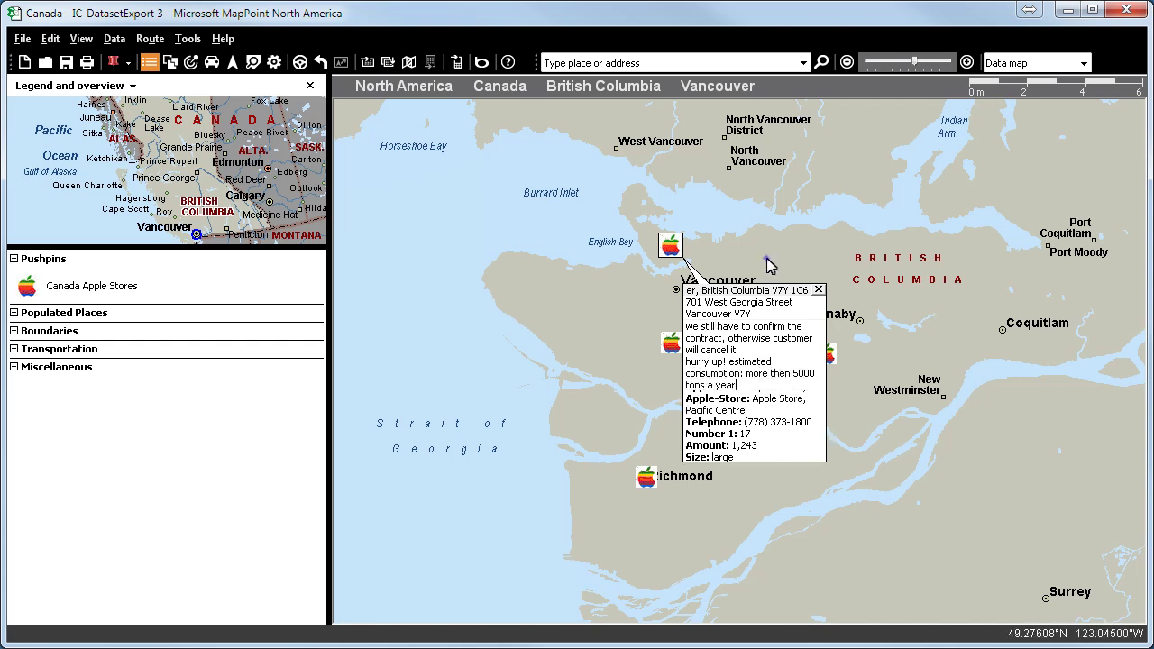
left_click(767, 262)
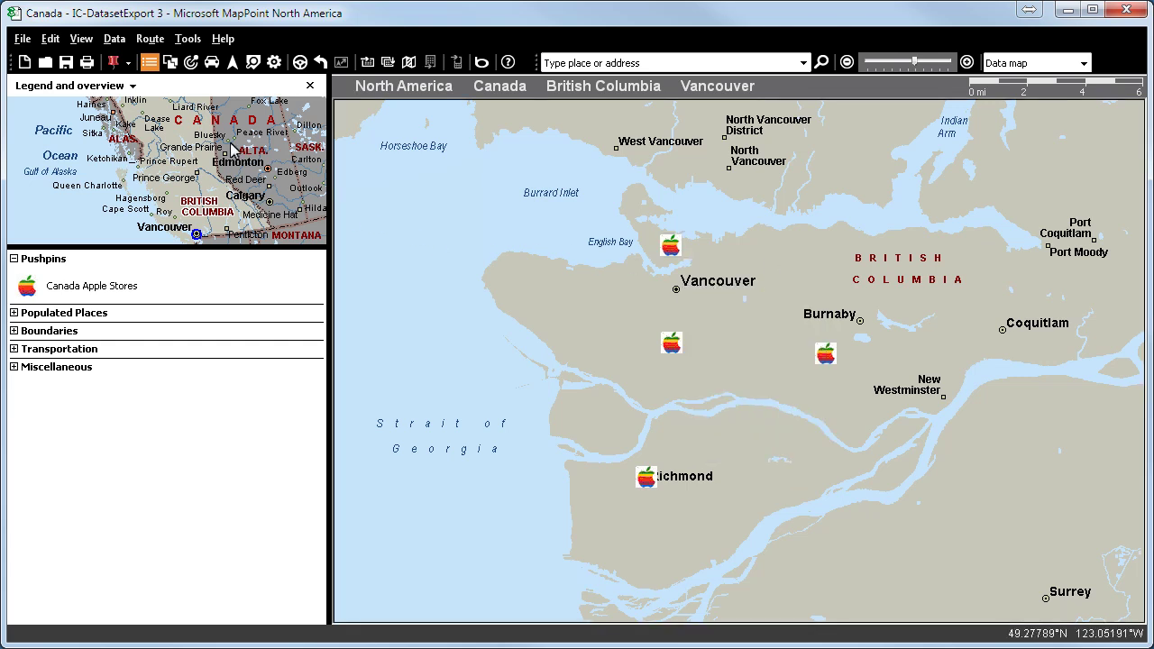
- Export the 22 Canada Apple Stores datasets to a new workbook named 'more information new'
left_click(188, 39)
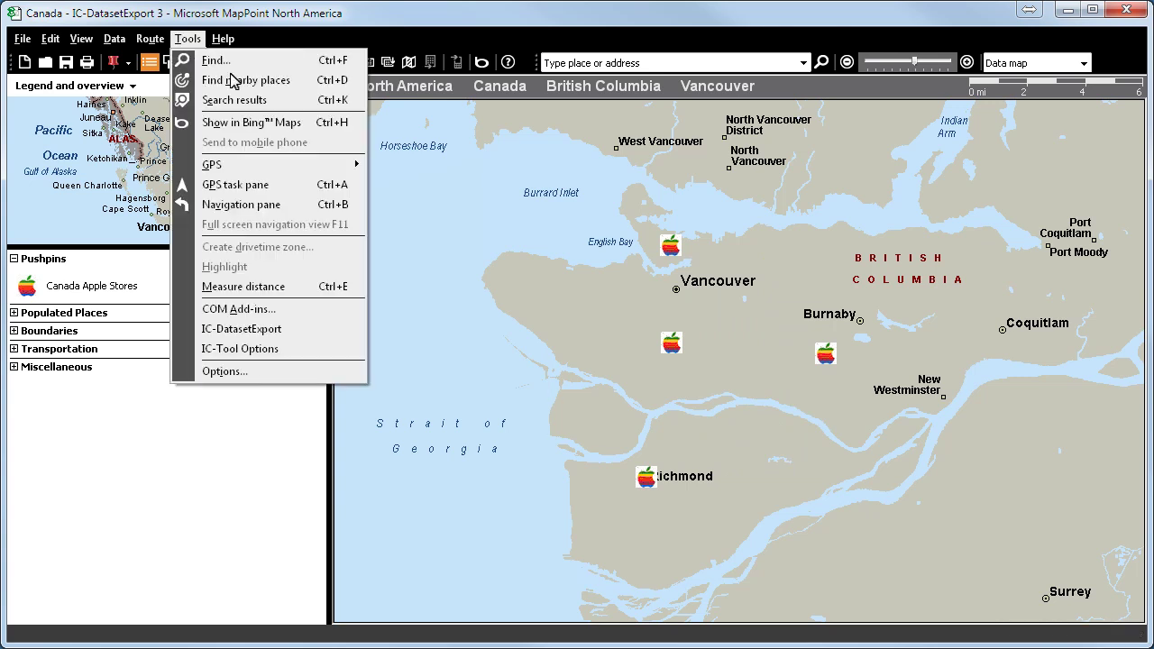
left_click(242, 329)
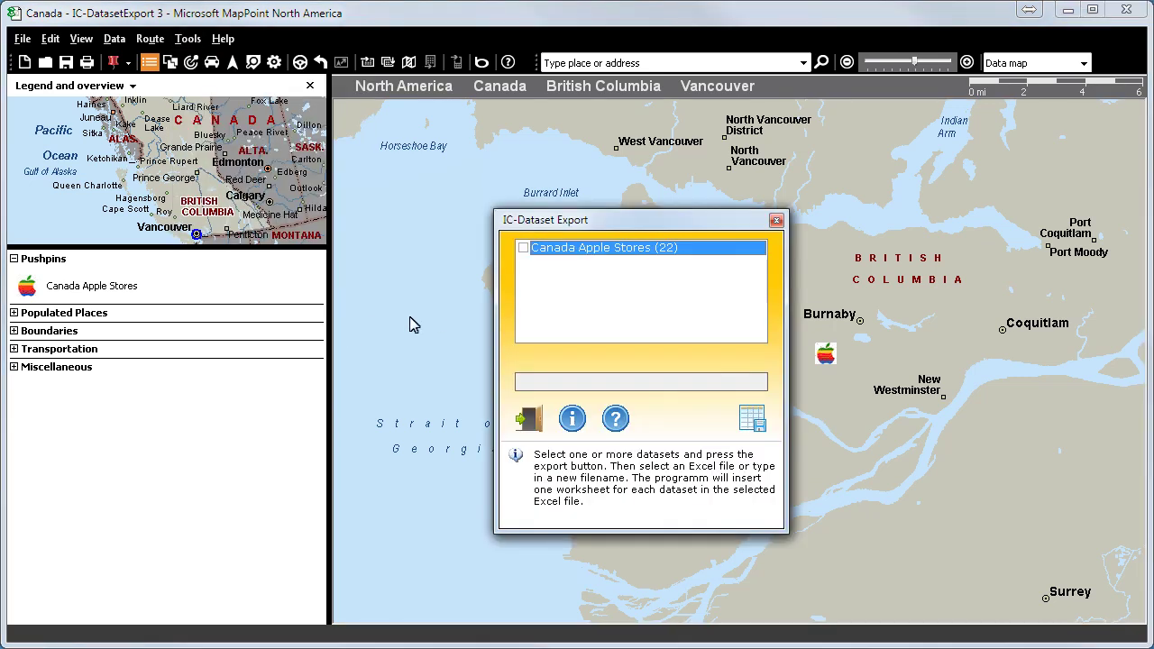
left_click(524, 247)
left_click(753, 419)
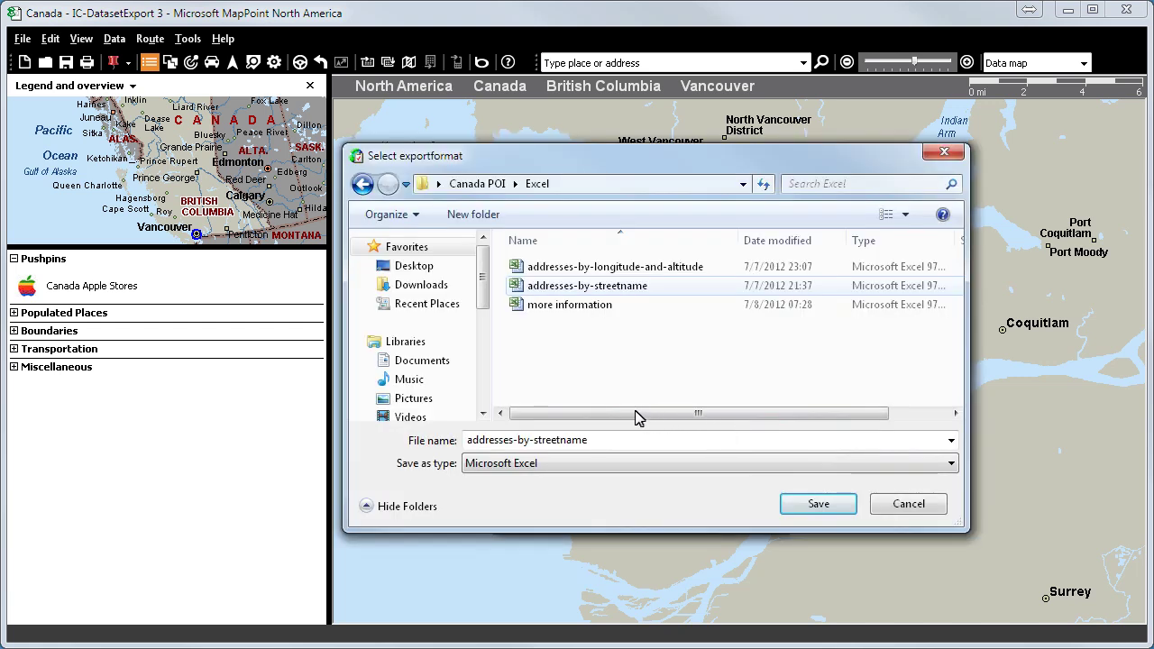
left_click(518, 305)
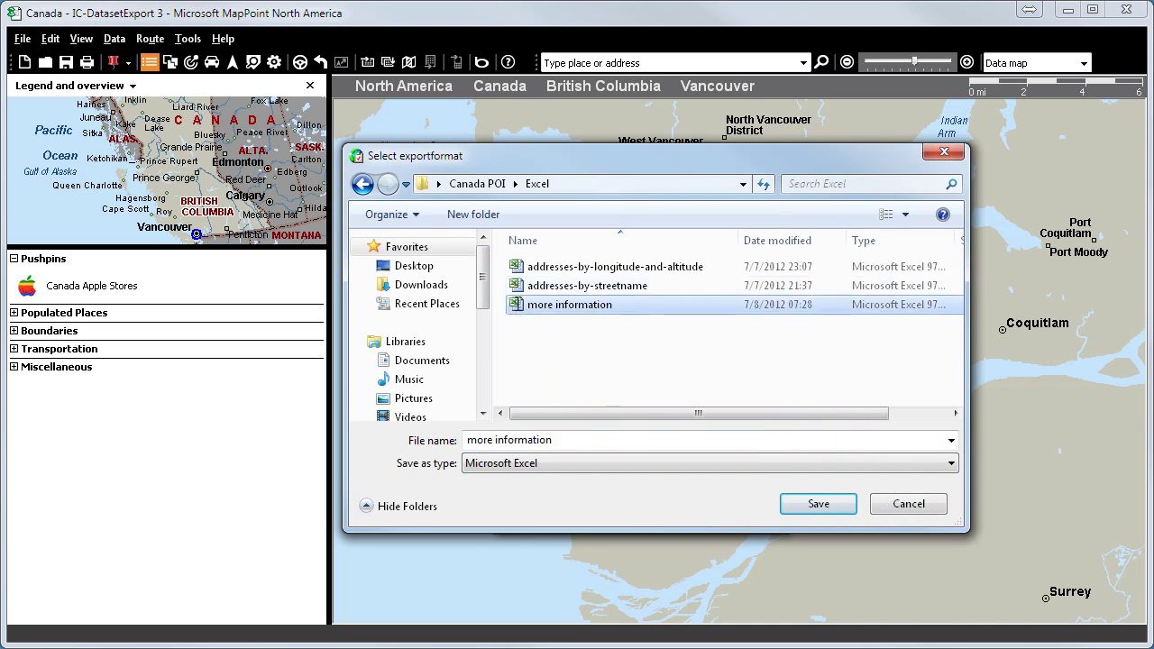
left_click(562, 439)
type("new")
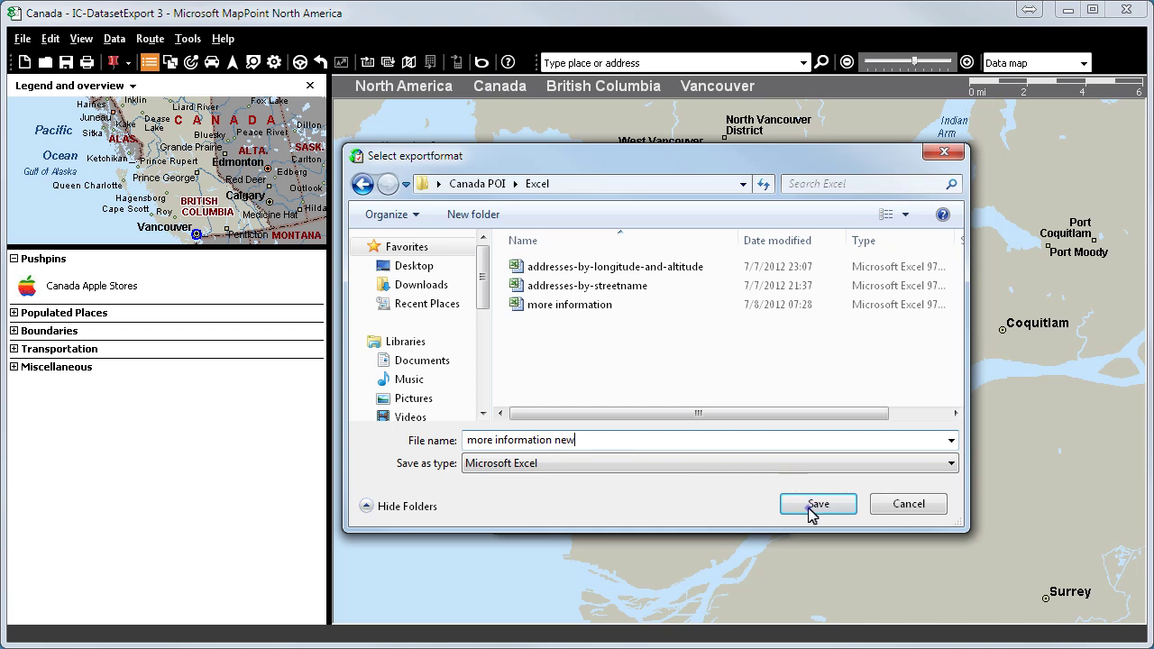
left_click(810, 507)
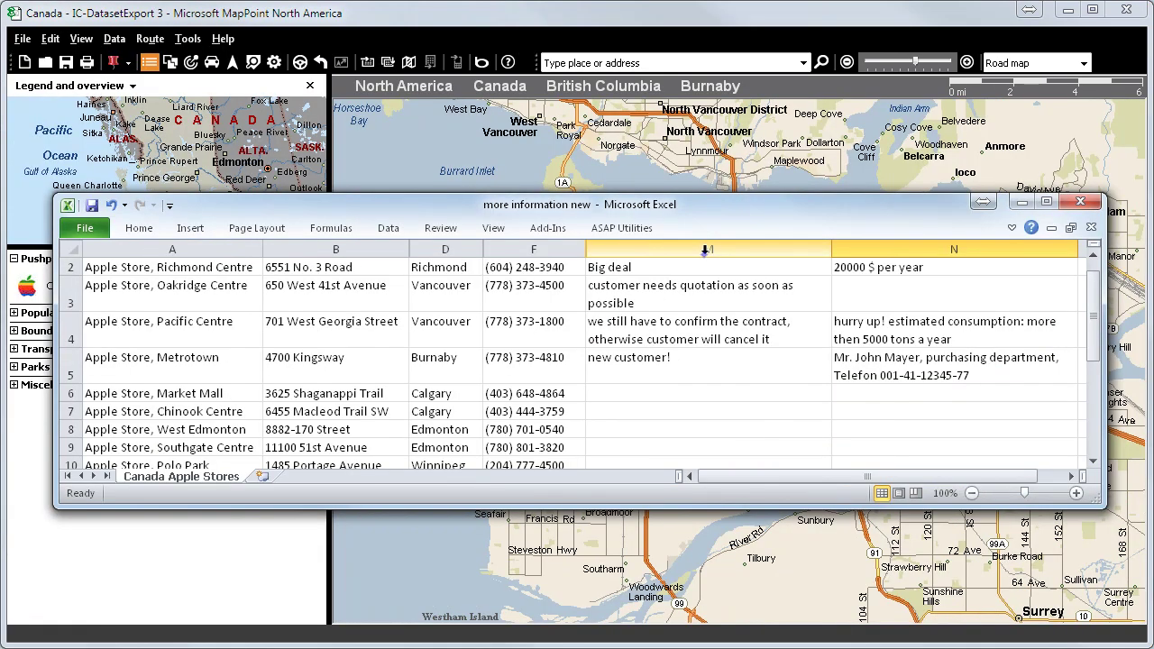
- Select columns M and N to inspect the exported store notes
left_click(763, 249)
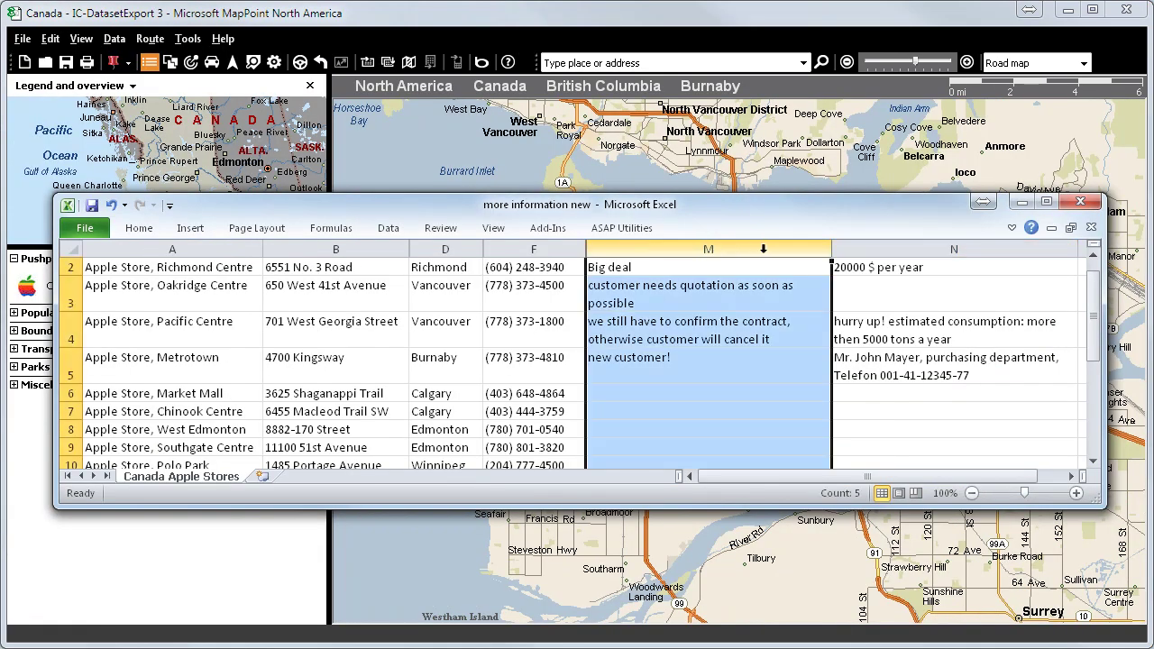
left_click(915, 244)
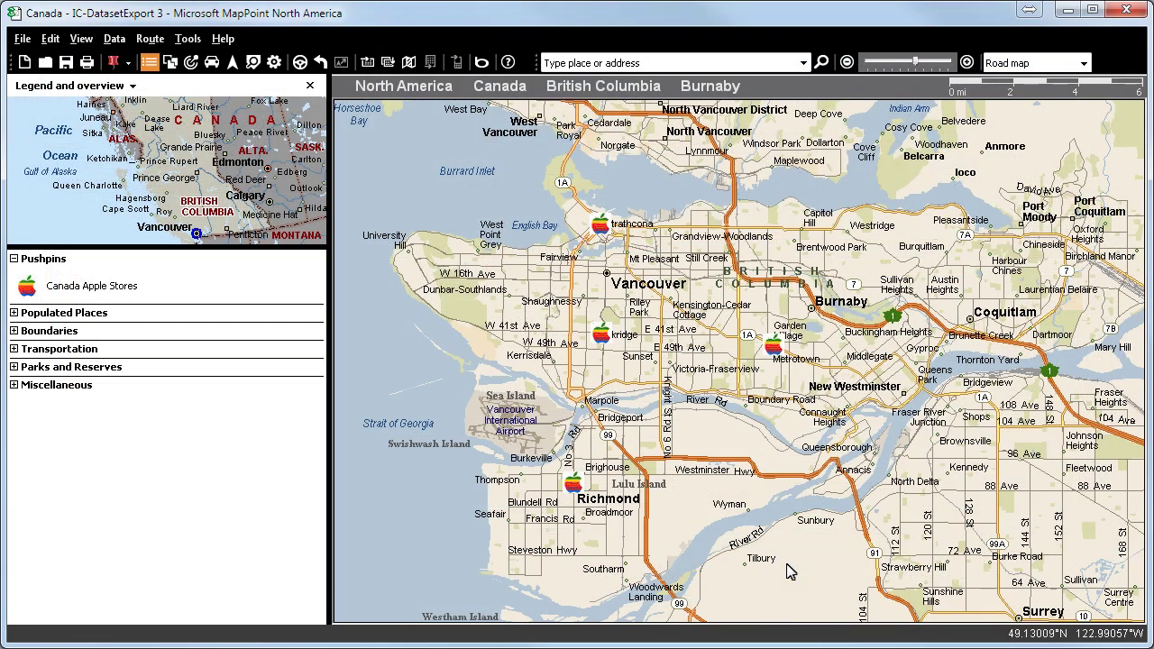
- Zoom onto Oak St Bridge and pin it as 'Oak St. Bridge' with notes 'no toll' and 'heav'
left_click_drag(547, 365, 660, 457)
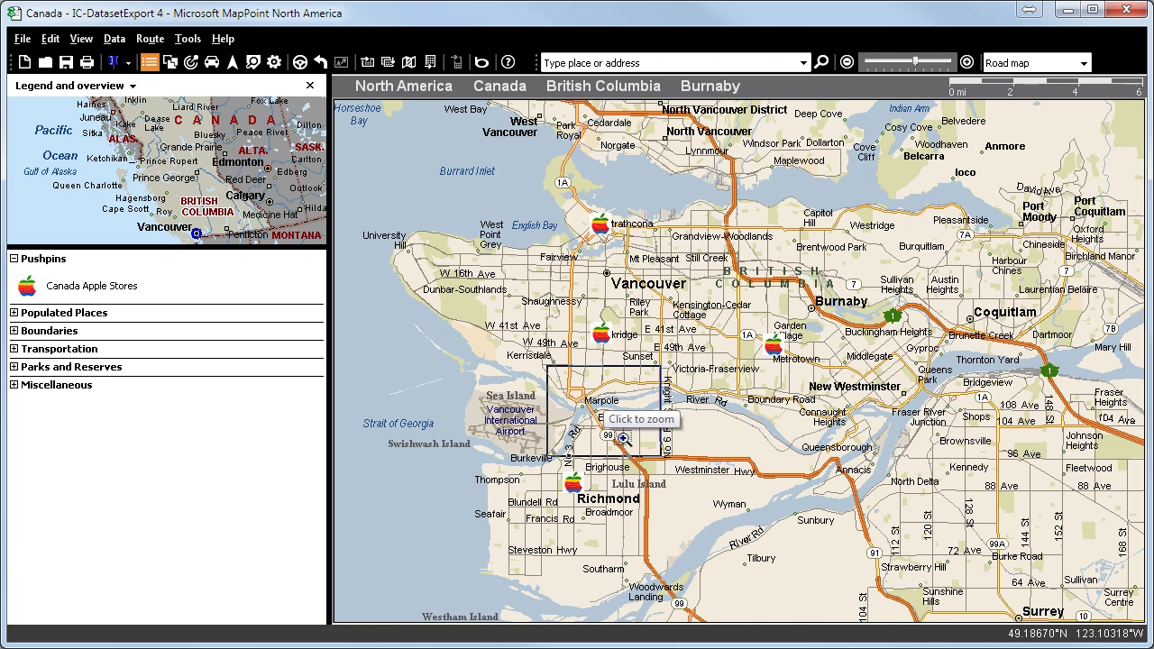
left_click(621, 439)
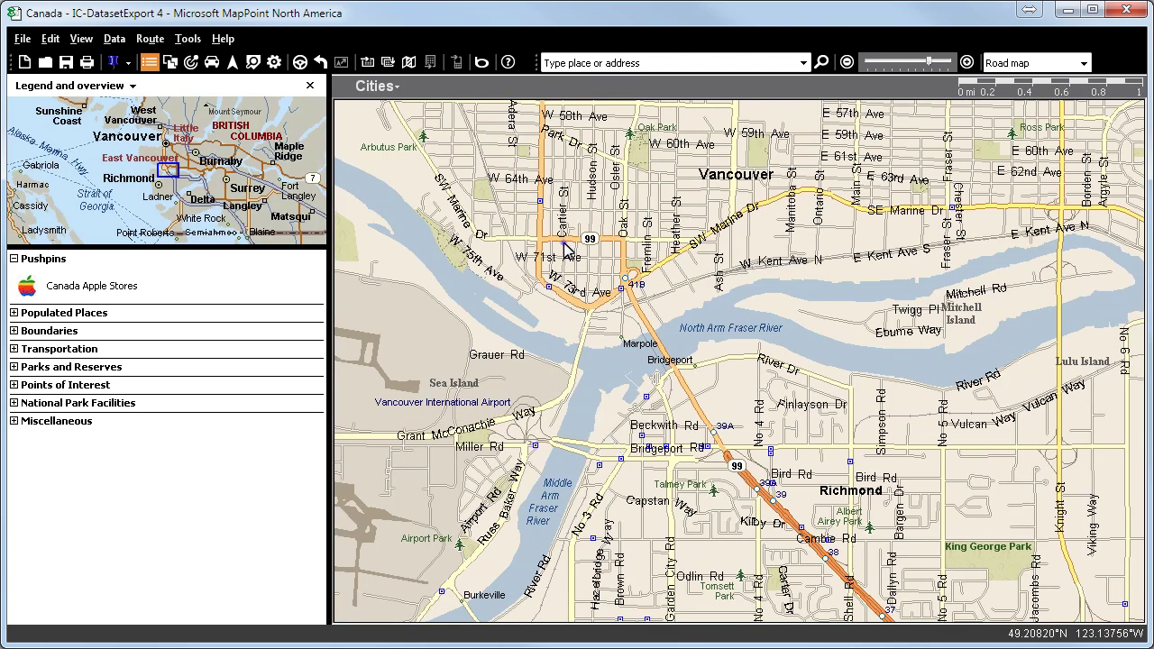
left_click_drag(564, 244, 757, 444)
left_click(736, 422)
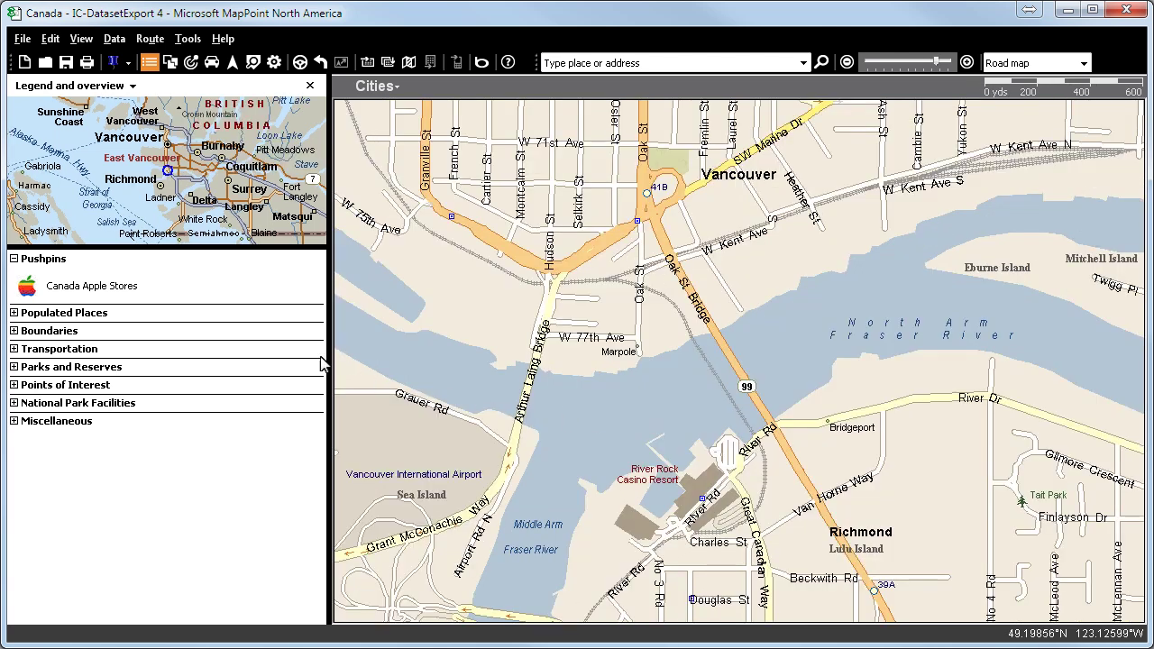
left_click(112, 62)
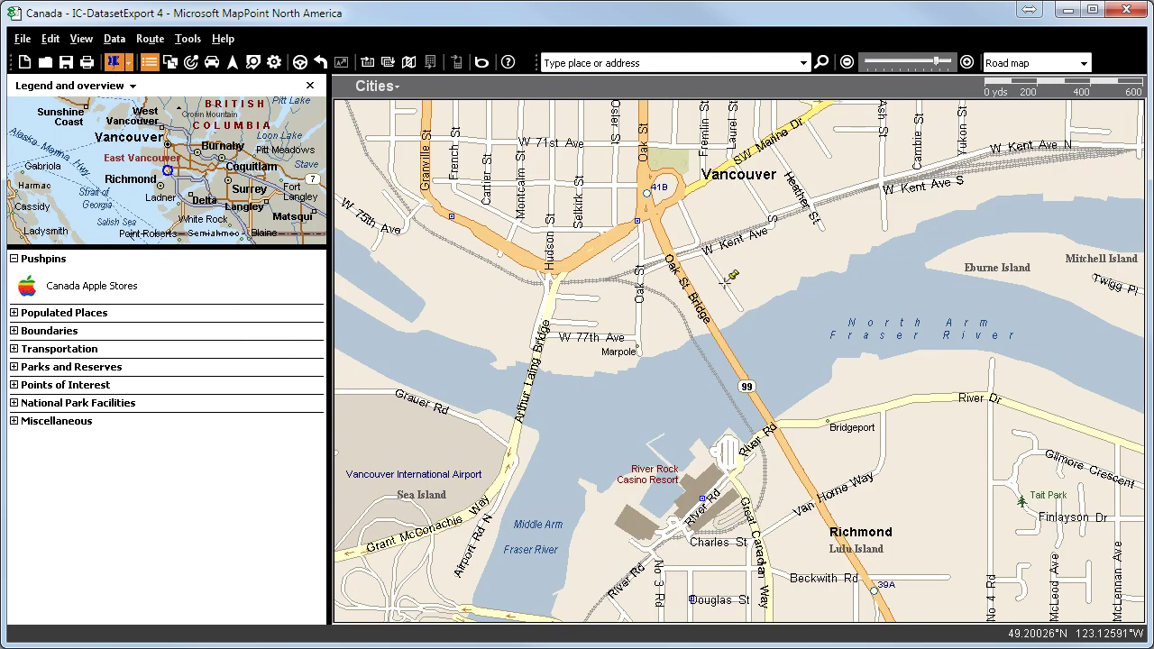
left_click(736, 358)
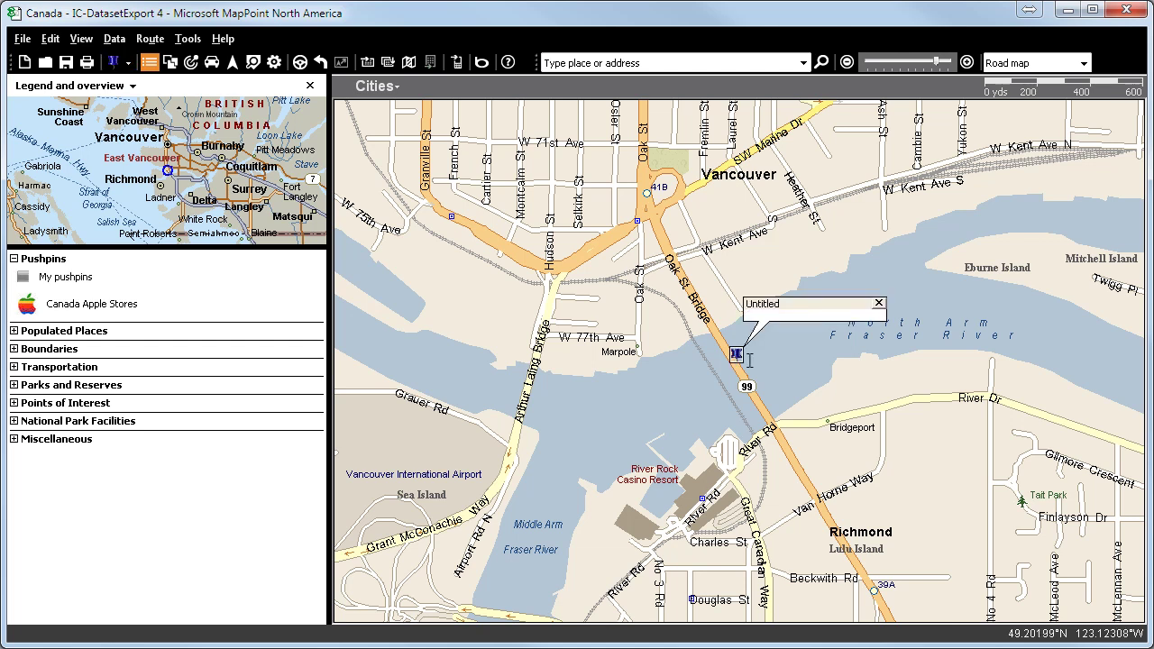
double_click(797, 305)
type("Oak St. Bridge")
key("Return")
type("no toll")
key("Return")
type("heav")
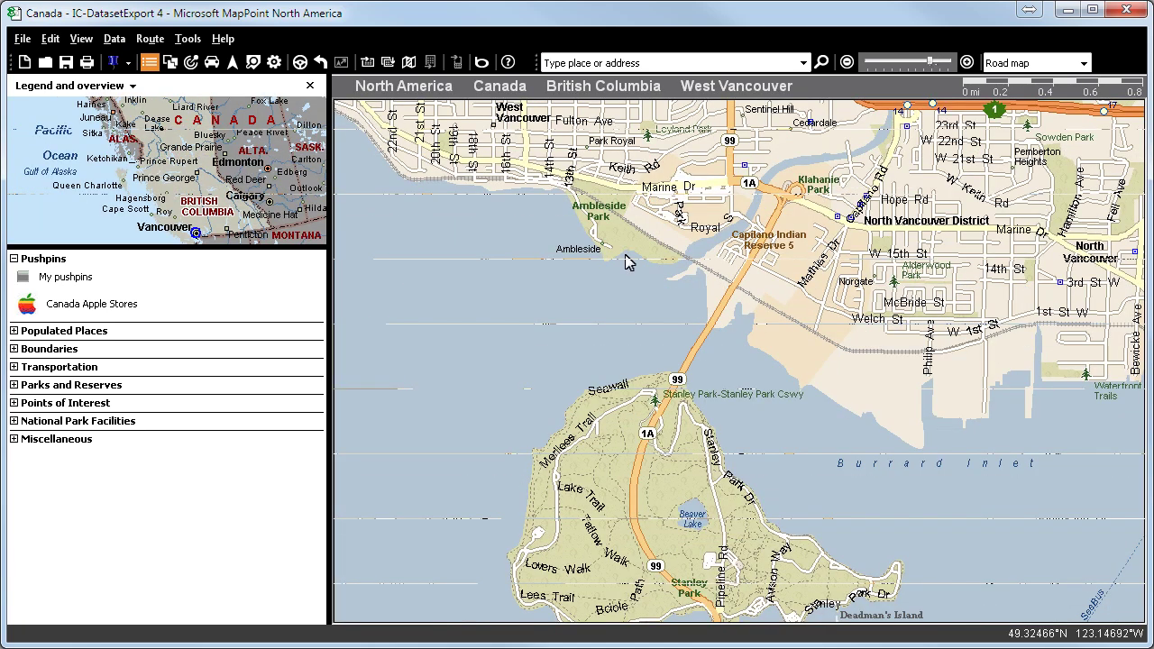
- Zoom onto Lions Gate Bridge and pin it as 'Lyons Gate Bridge' with 'low traffic' and toll notes
left_click_drag(618, 219, 852, 439)
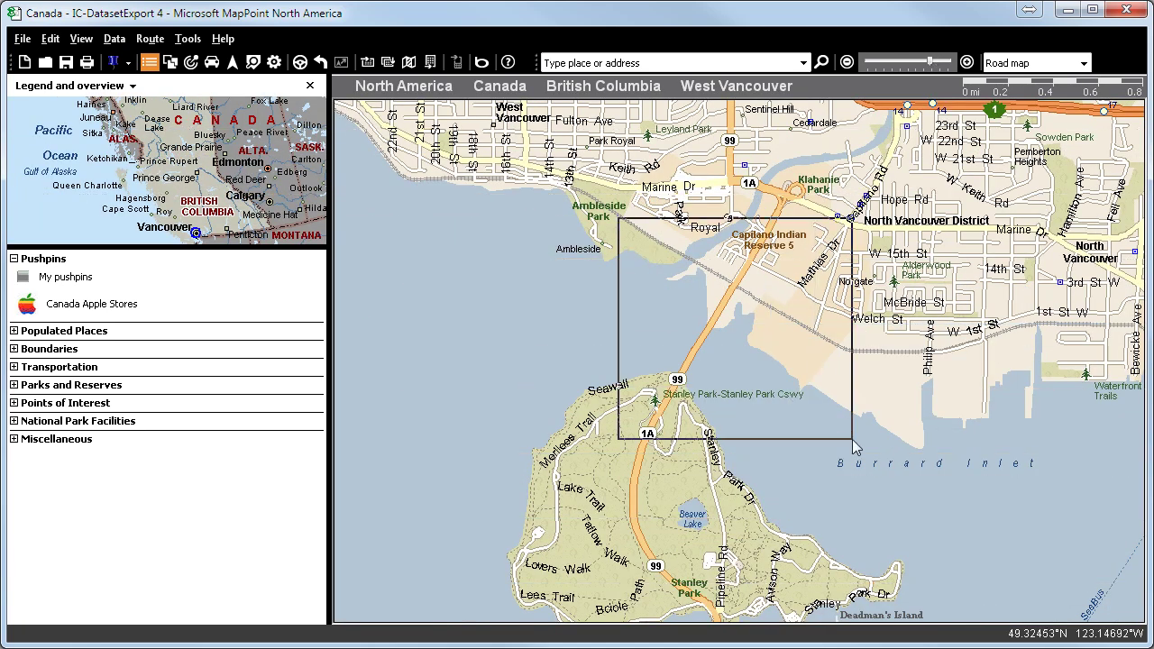
left_click(808, 415)
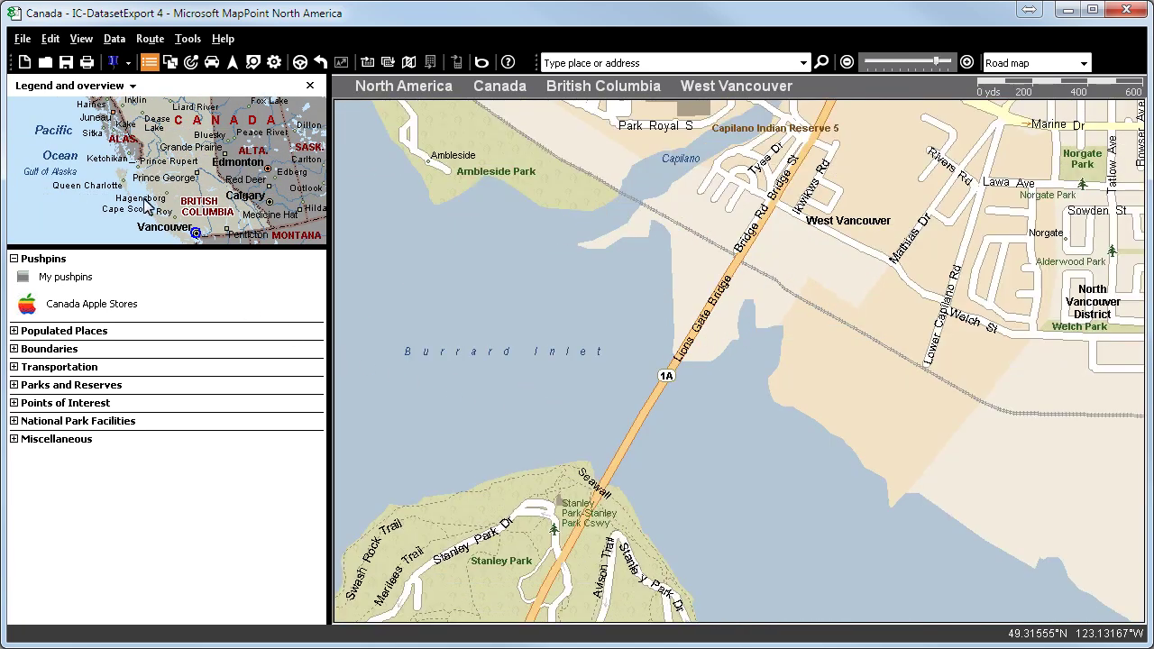
left_click(113, 62)
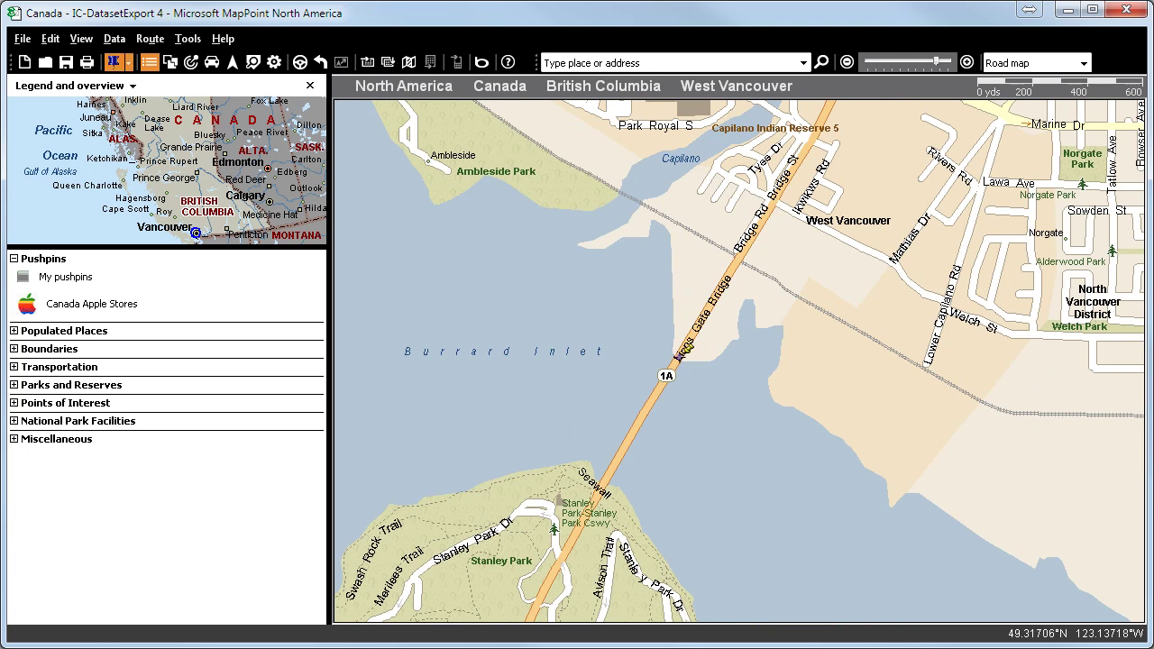
left_click(680, 352)
type("Lyons Ga")
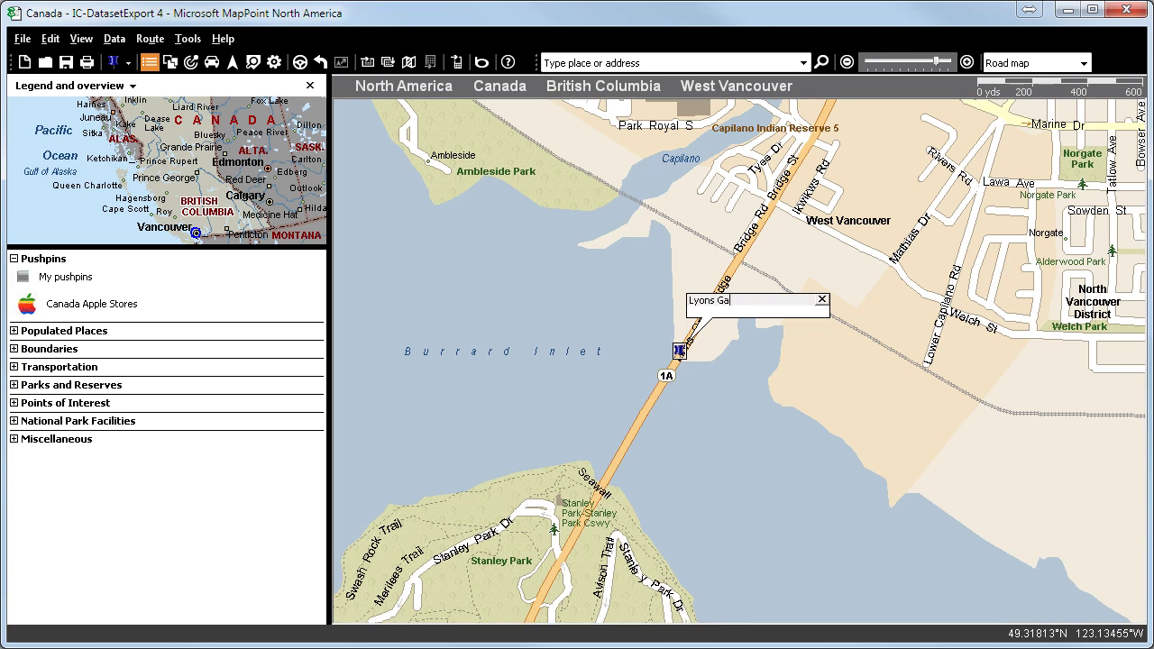
type("te Bridge")
key("Return")
type("low traffic")
key("Return")
type("toll bridge")
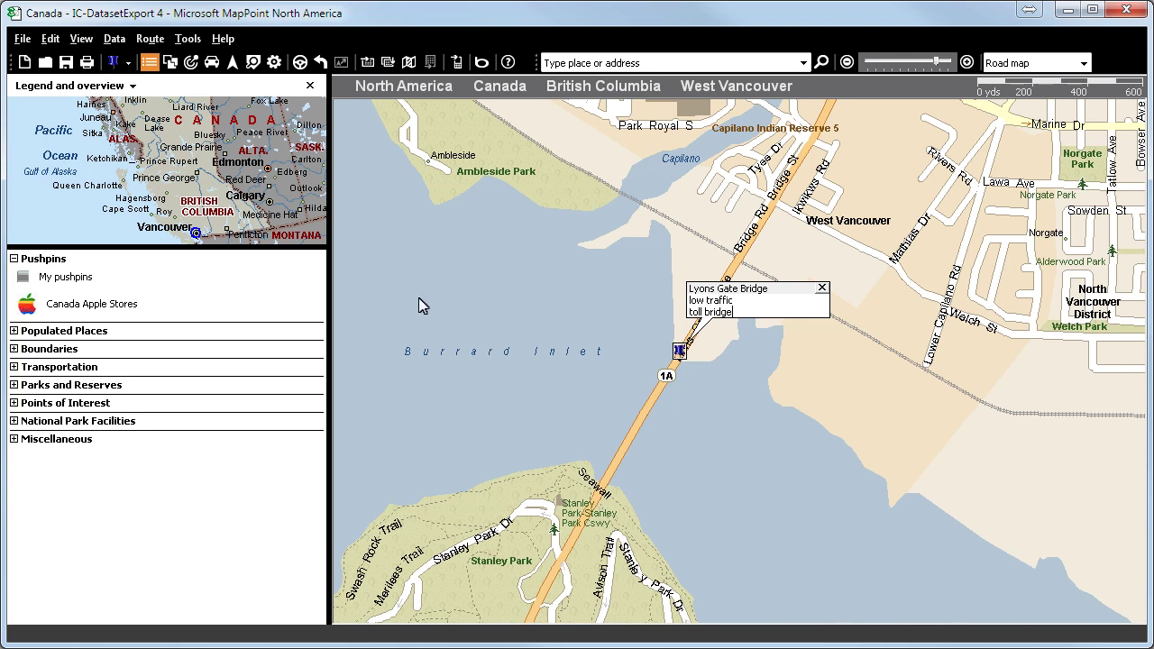
- Rename the two-pin My pushpins set to 'bridges' with a dark blue pushpin symbol in its Properties
left_click(83, 277)
right_click(83, 277)
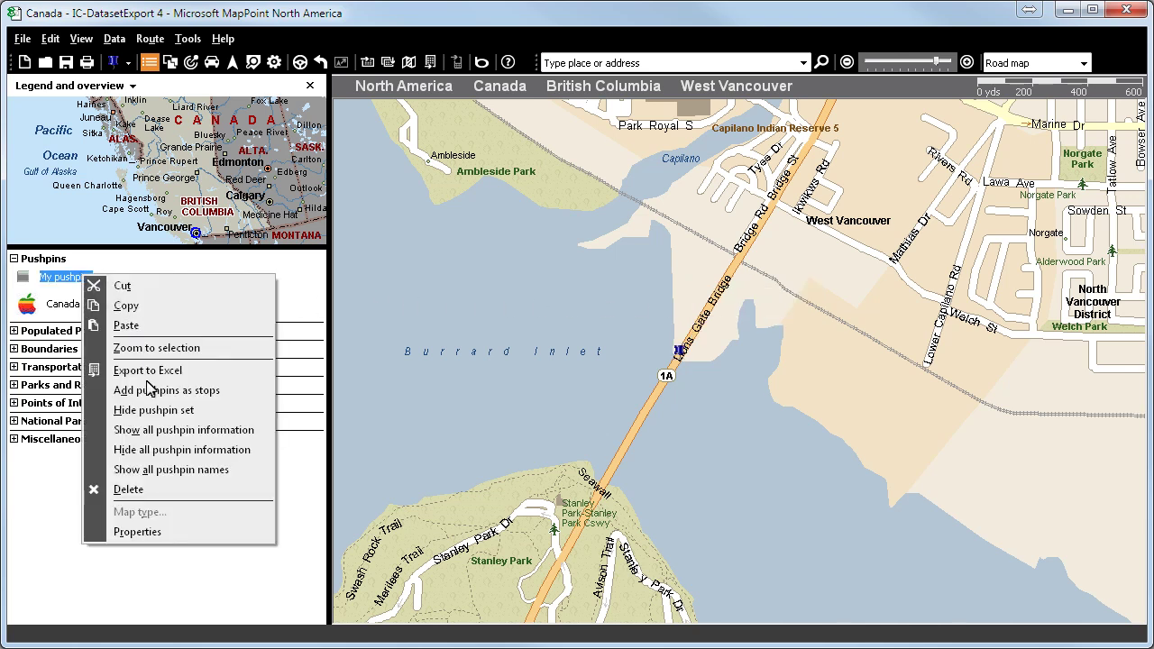
left_click(137, 532)
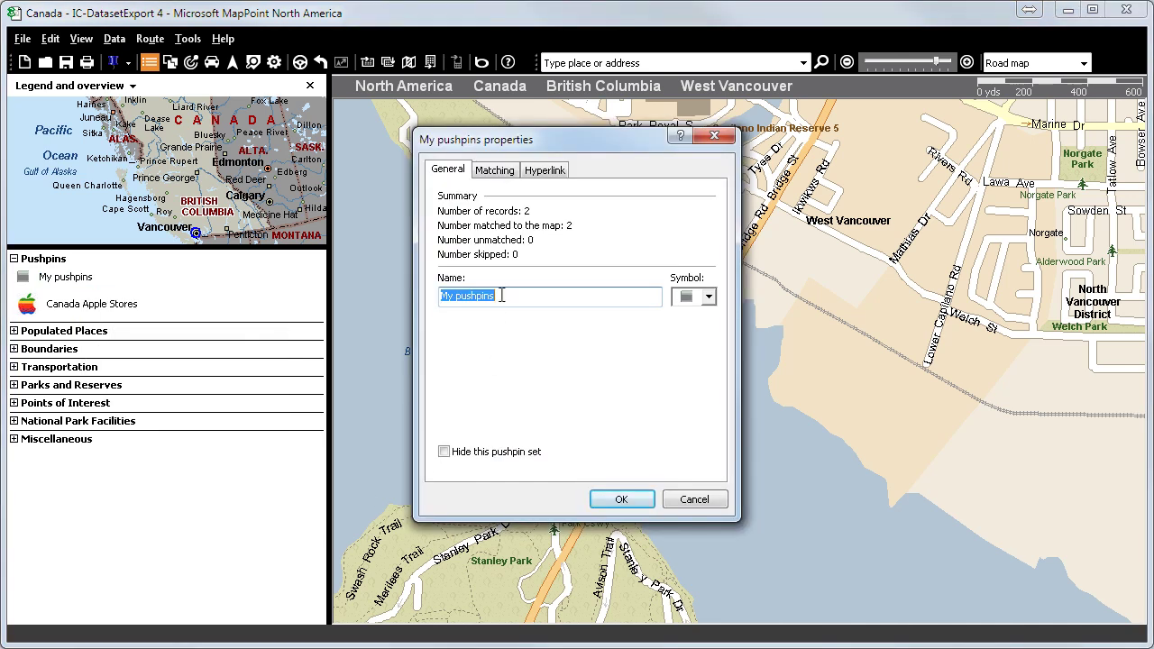
type("bridges")
left_click(710, 298)
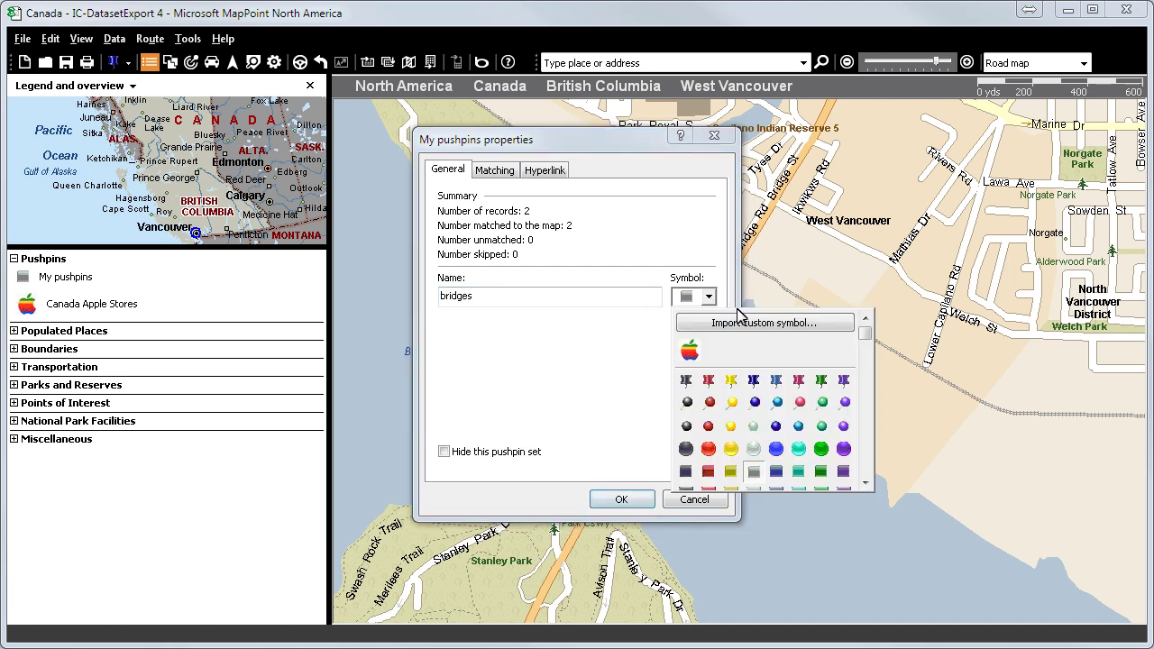
left_click(755, 382)
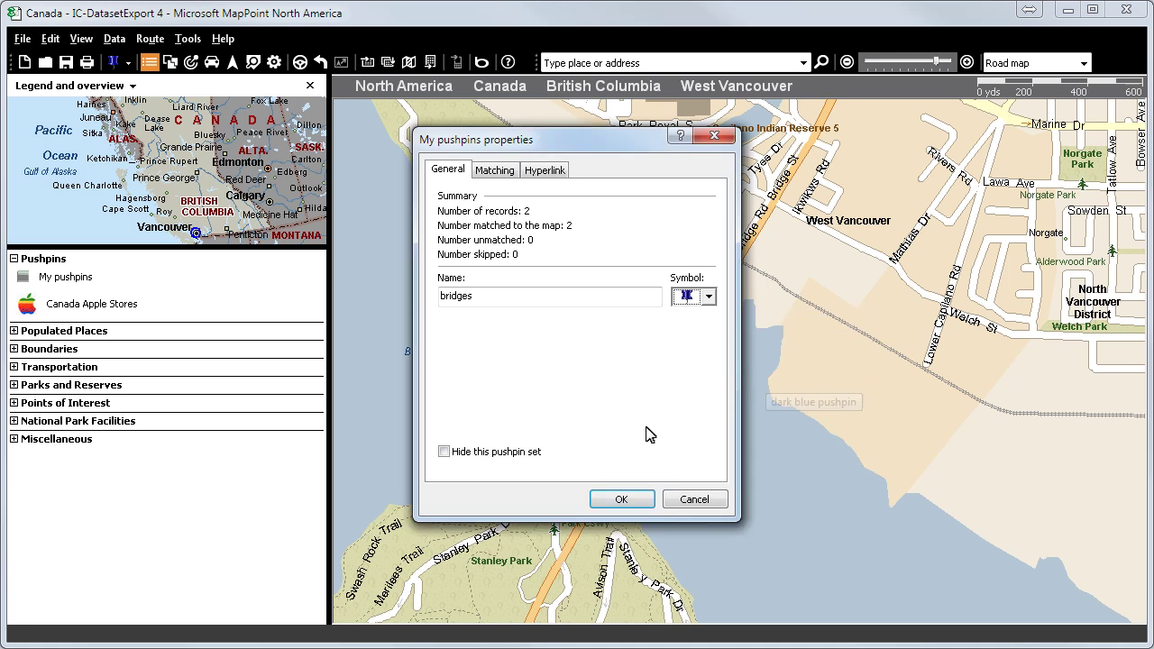
left_click(622, 499)
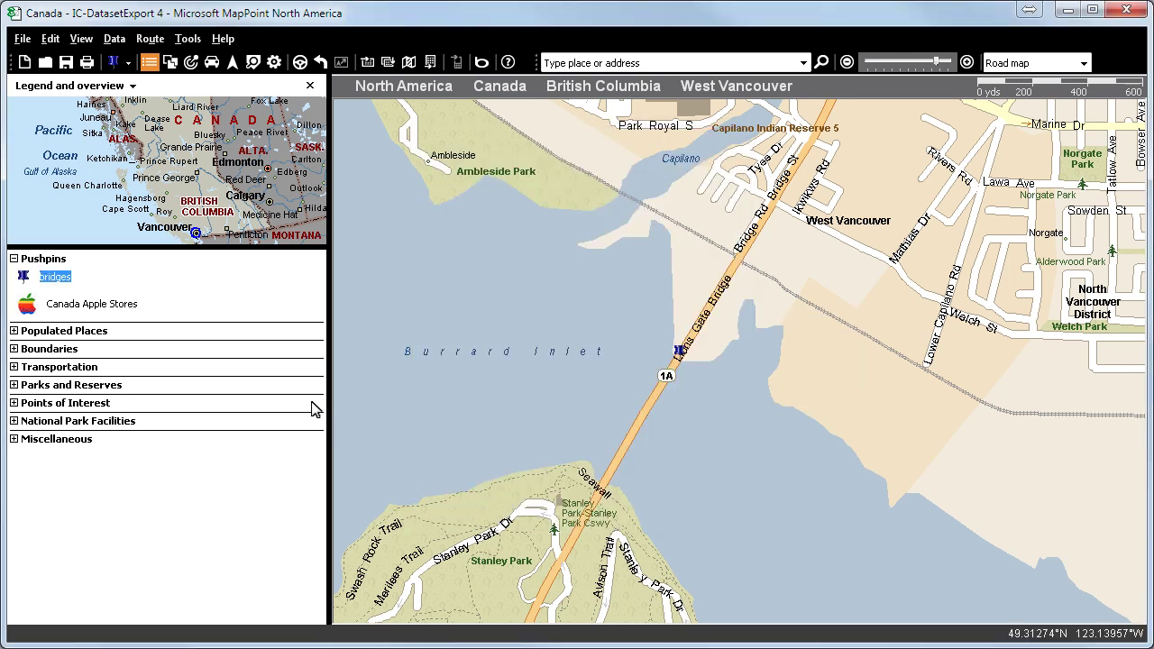
- Export the bridges (2) dataset through IC-DatasetExport to bridges.xls and confirm the completion message
left_click(187, 39)
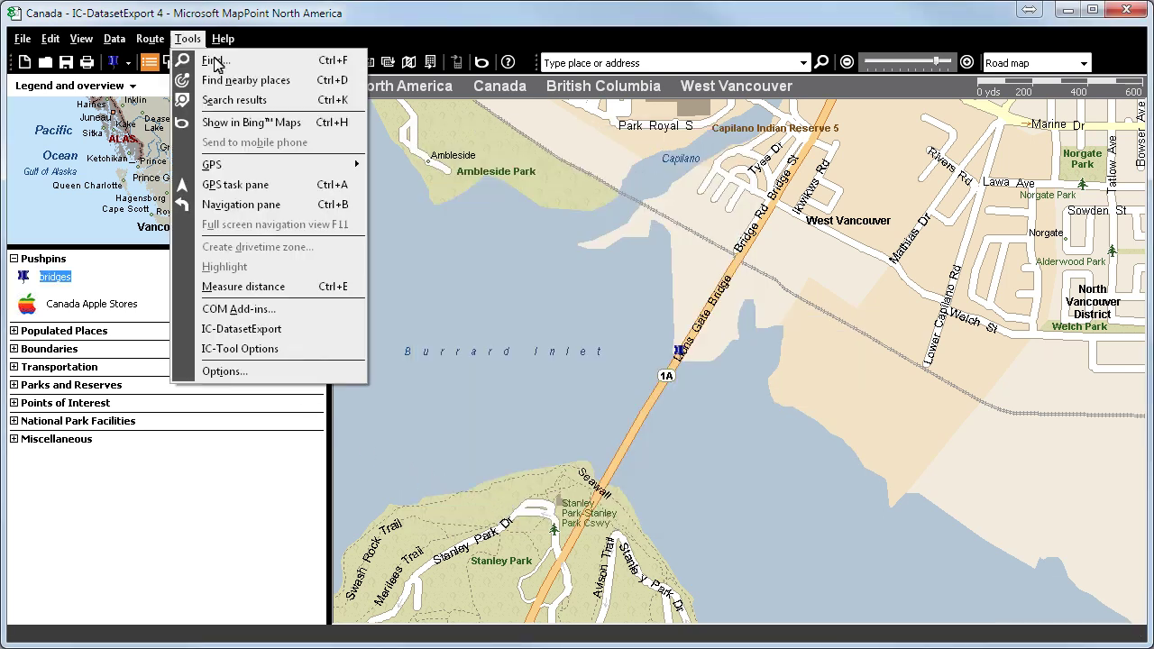
left_click(253, 331)
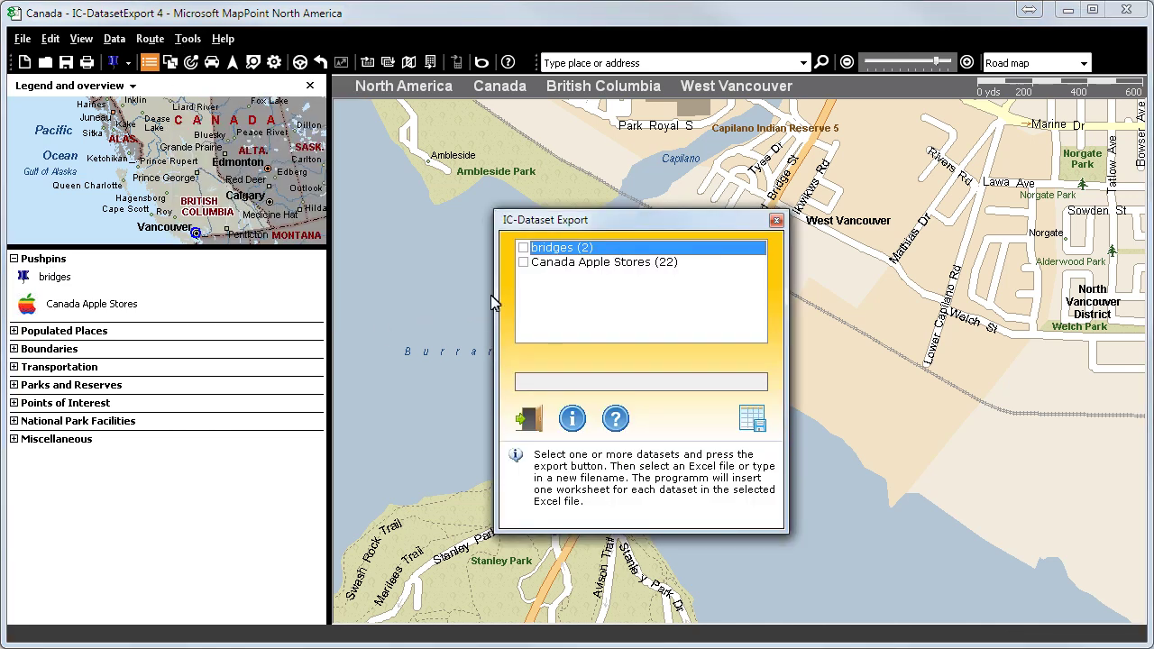
left_click(523, 248)
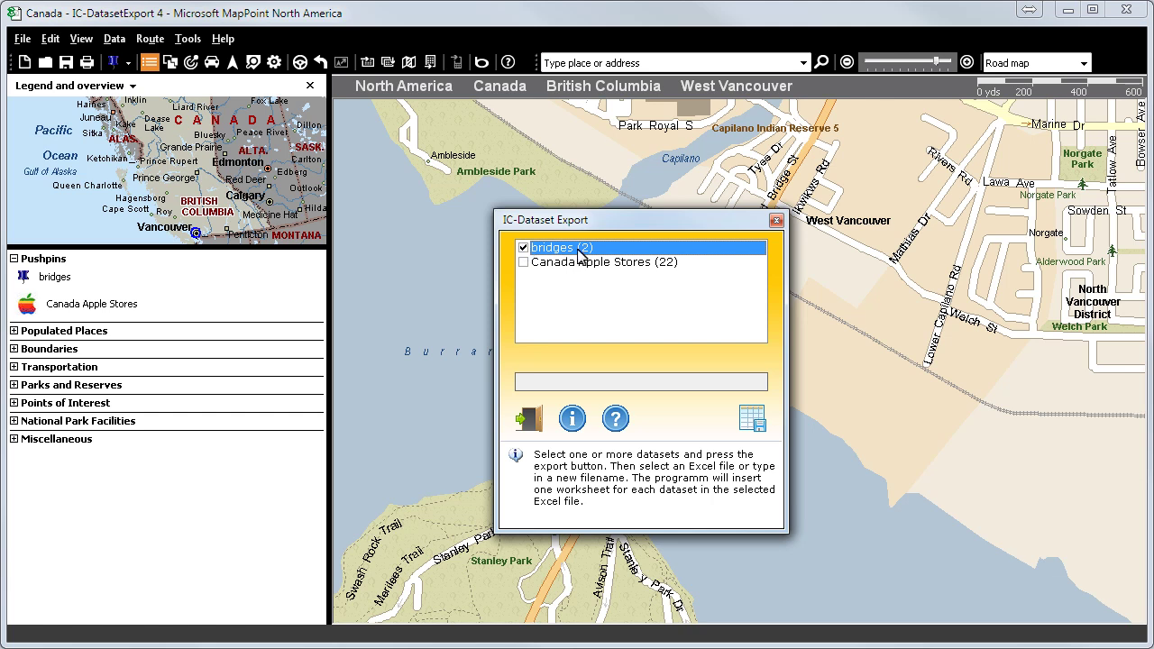
left_click(753, 420)
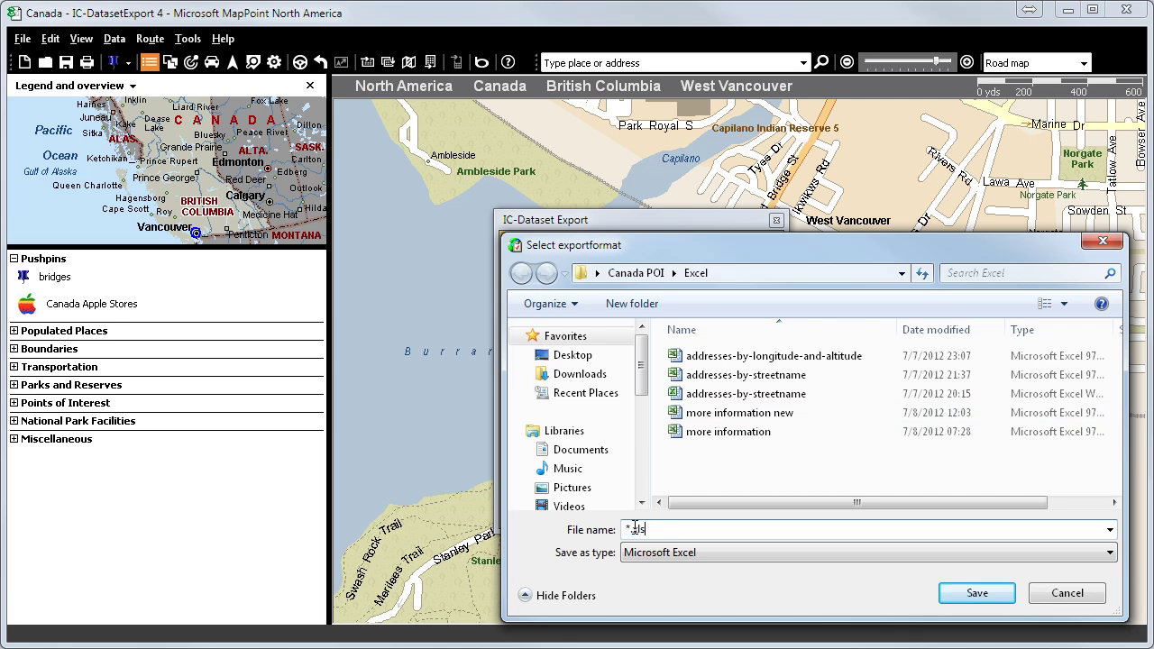
type("bridges")
left_click(973, 593)
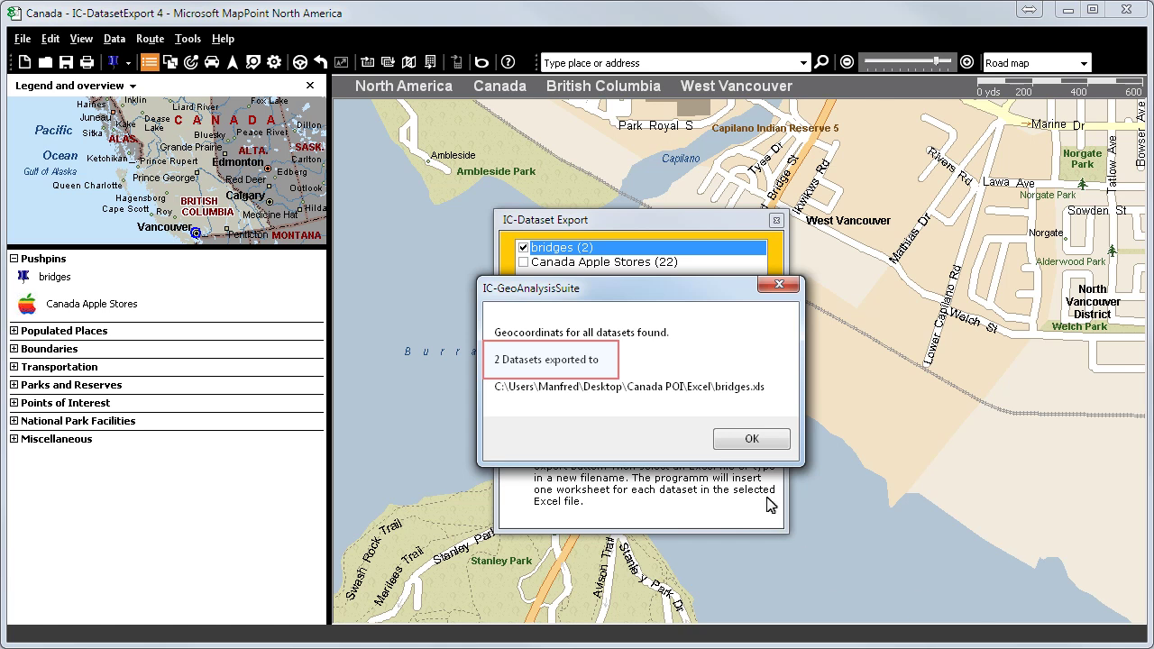
left_click(755, 442)
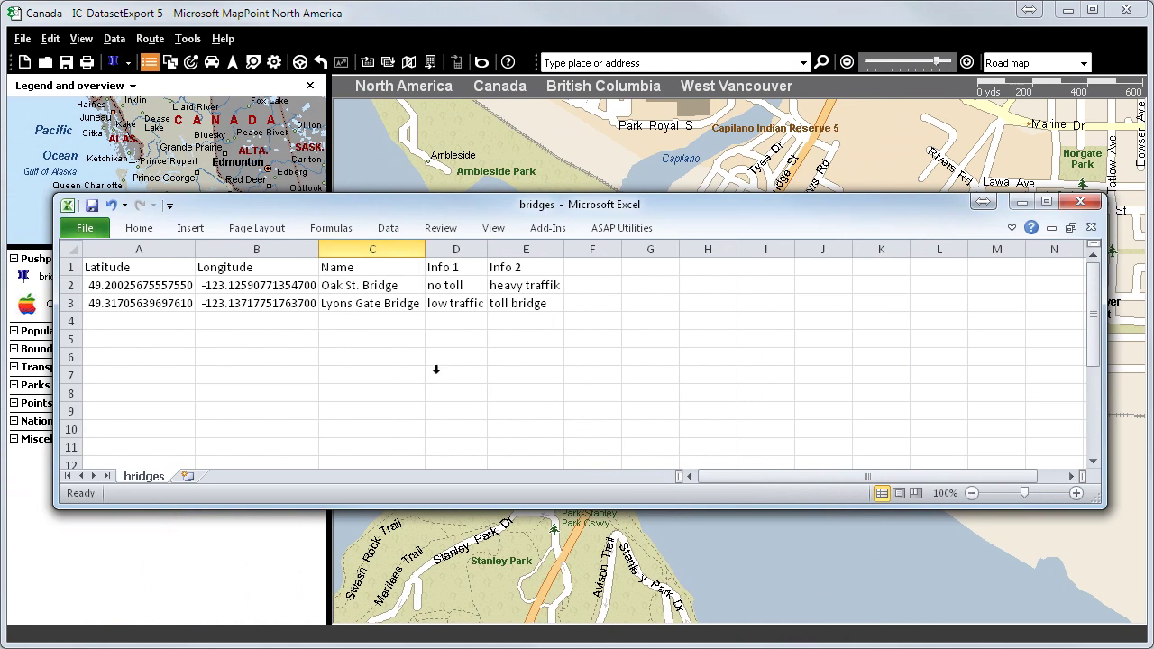
left_click(376, 249)
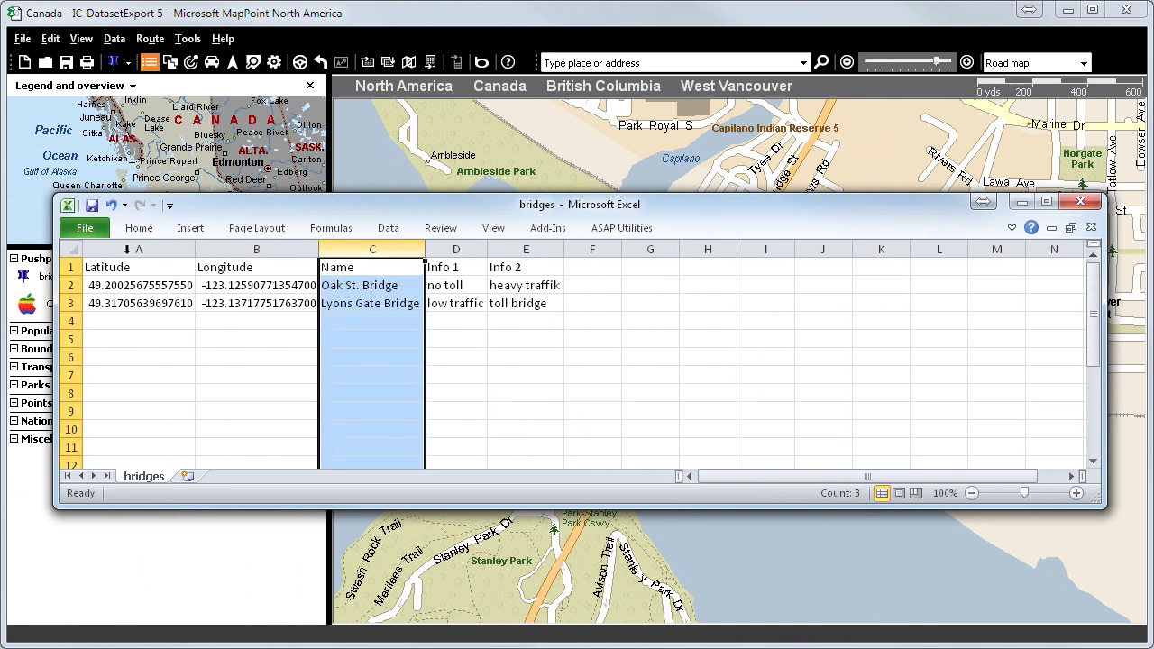
left_click(115, 250)
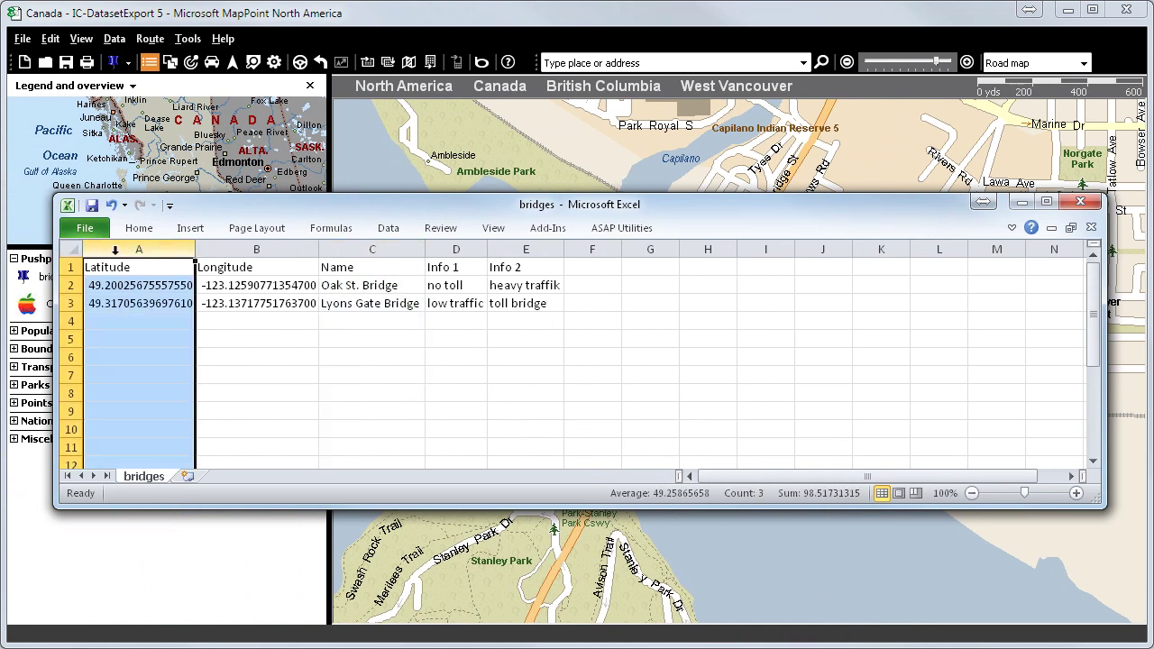
left_click(234, 250)
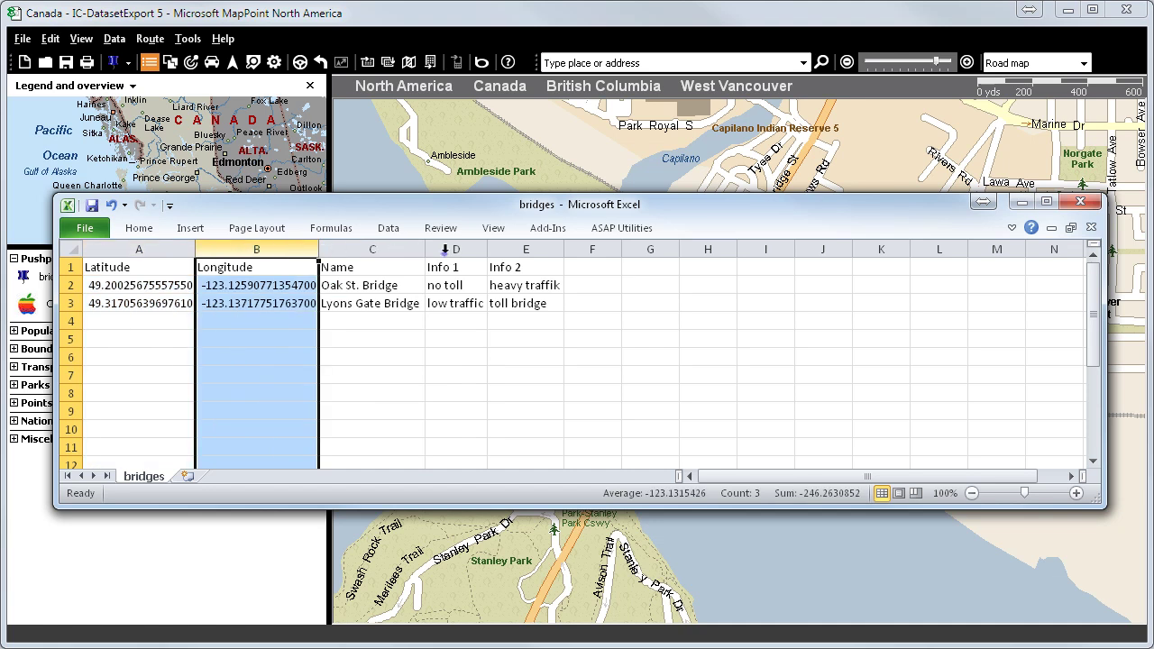
left_click(448, 250)
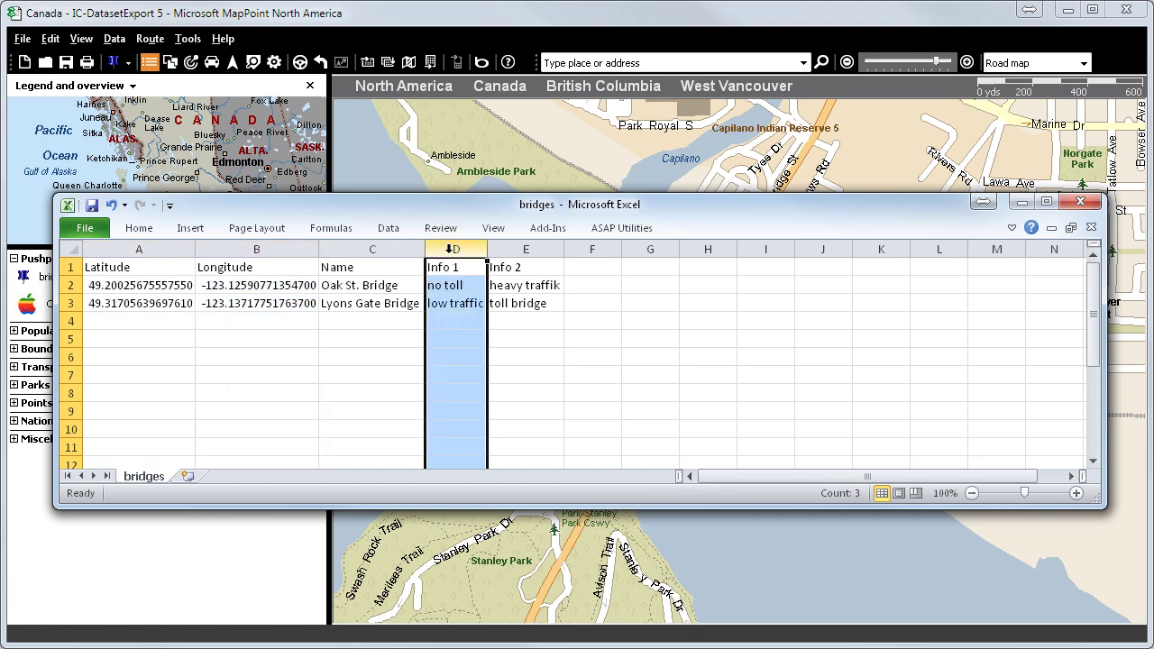
left_click(517, 250)
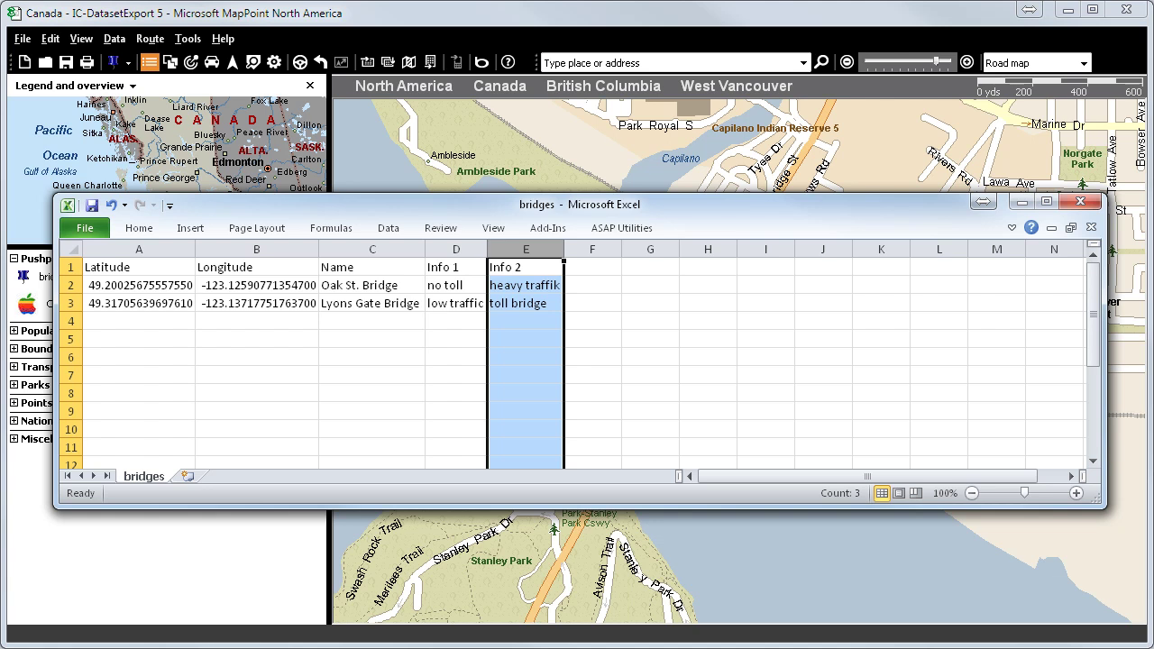
left_click(372, 250)
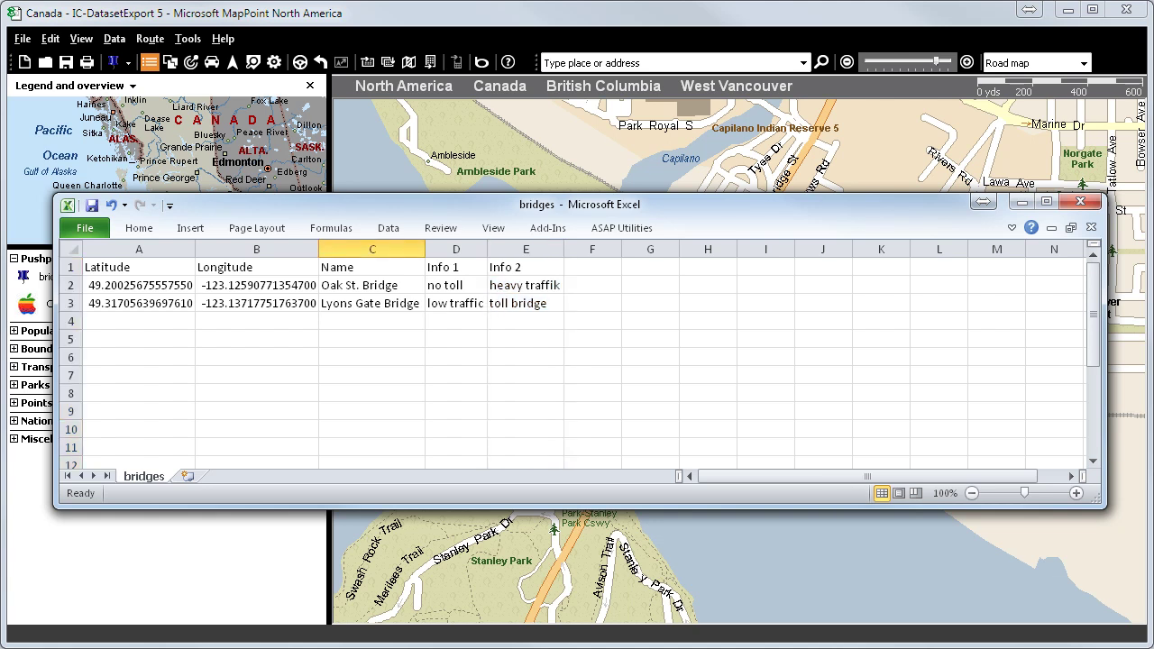